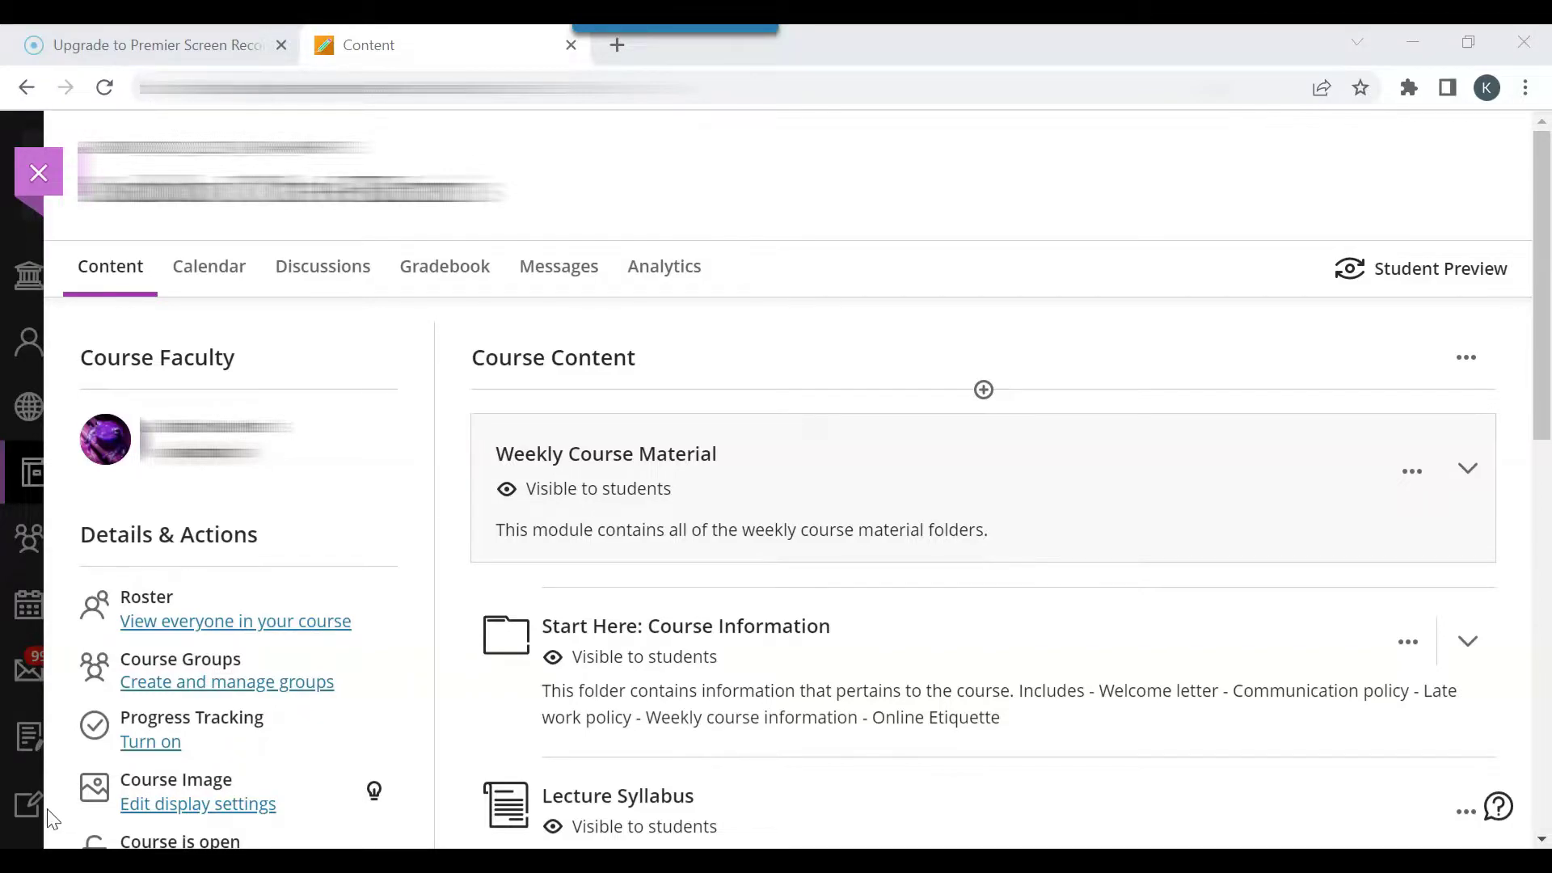
From the Gradebook, open the Carbon Footprint Assignment Due 4-24-22 submissions list
left_click(475, 267)
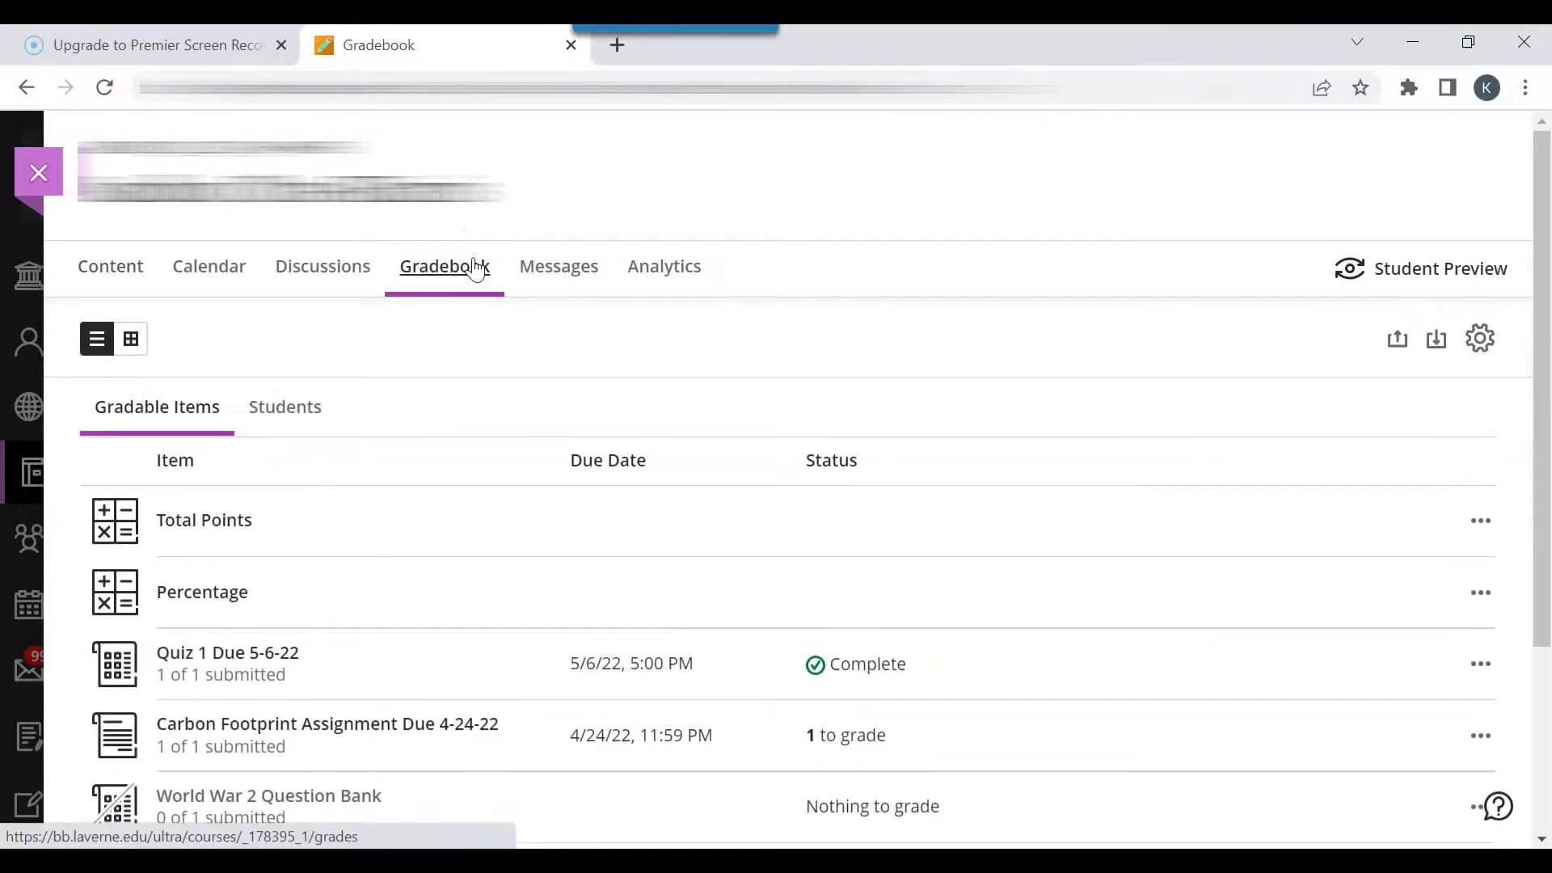
left_click(352, 742)
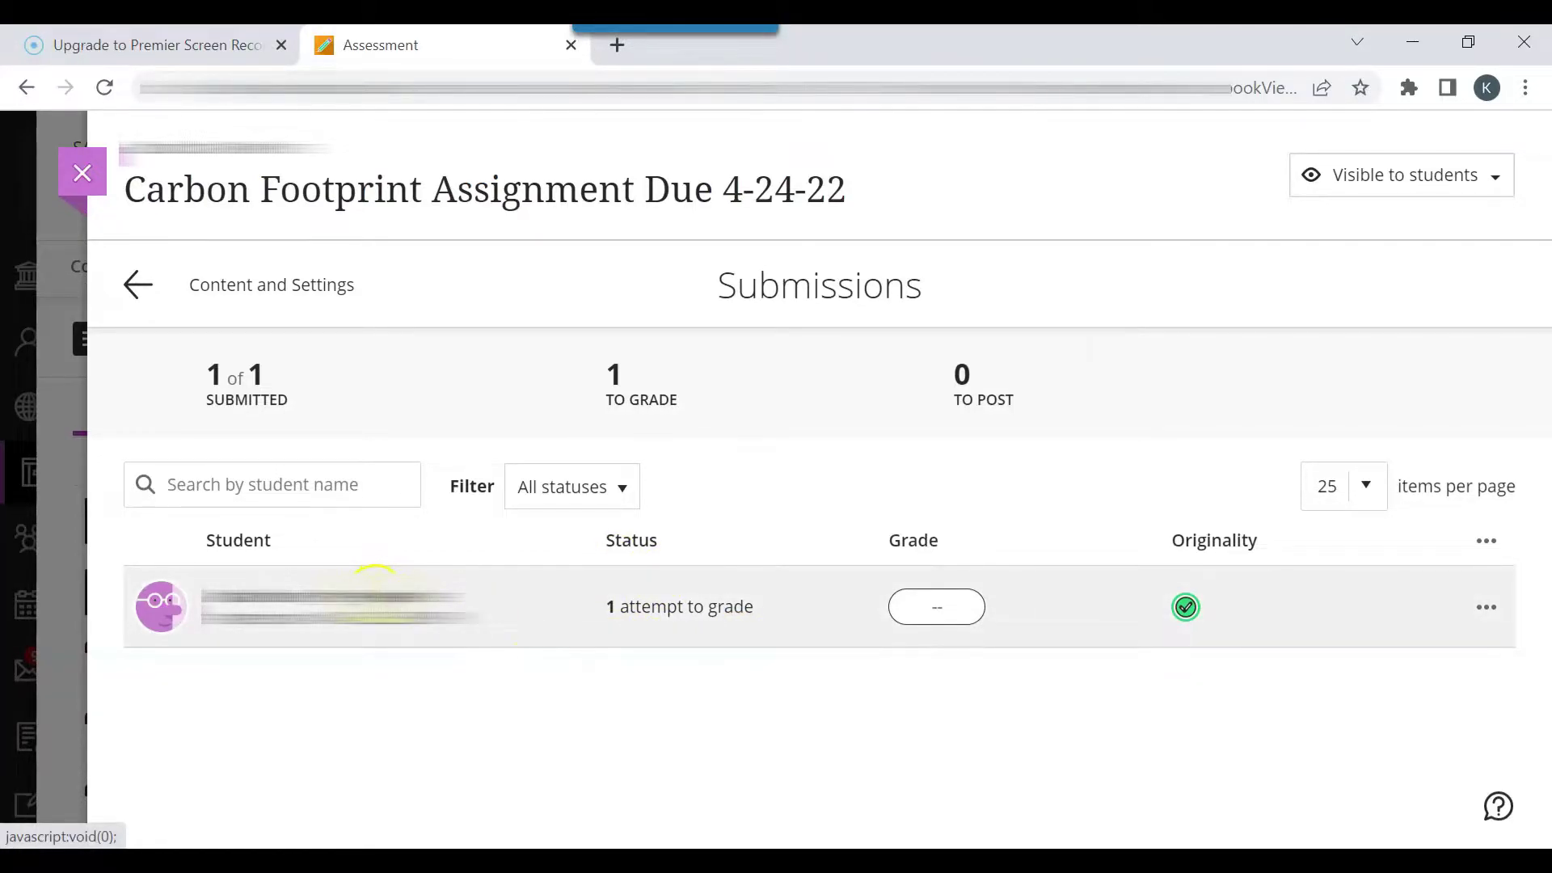
Open the student's carbon footprint assignment.docx submission and edit its 'Please include references.' feedback
left_click(376, 600)
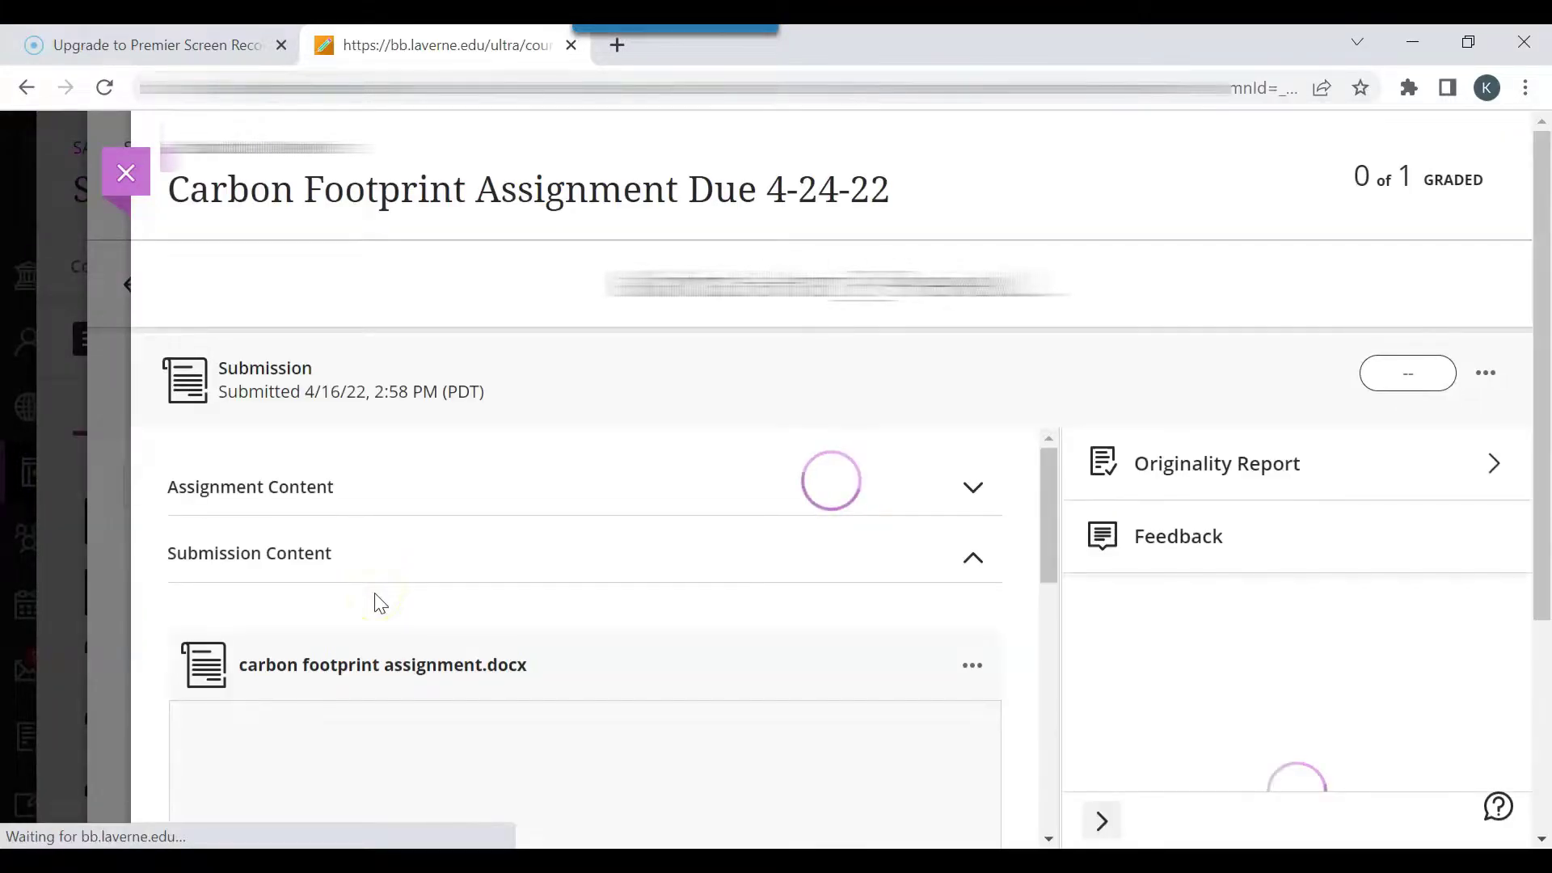
scroll(1532, 347, "down", 3)
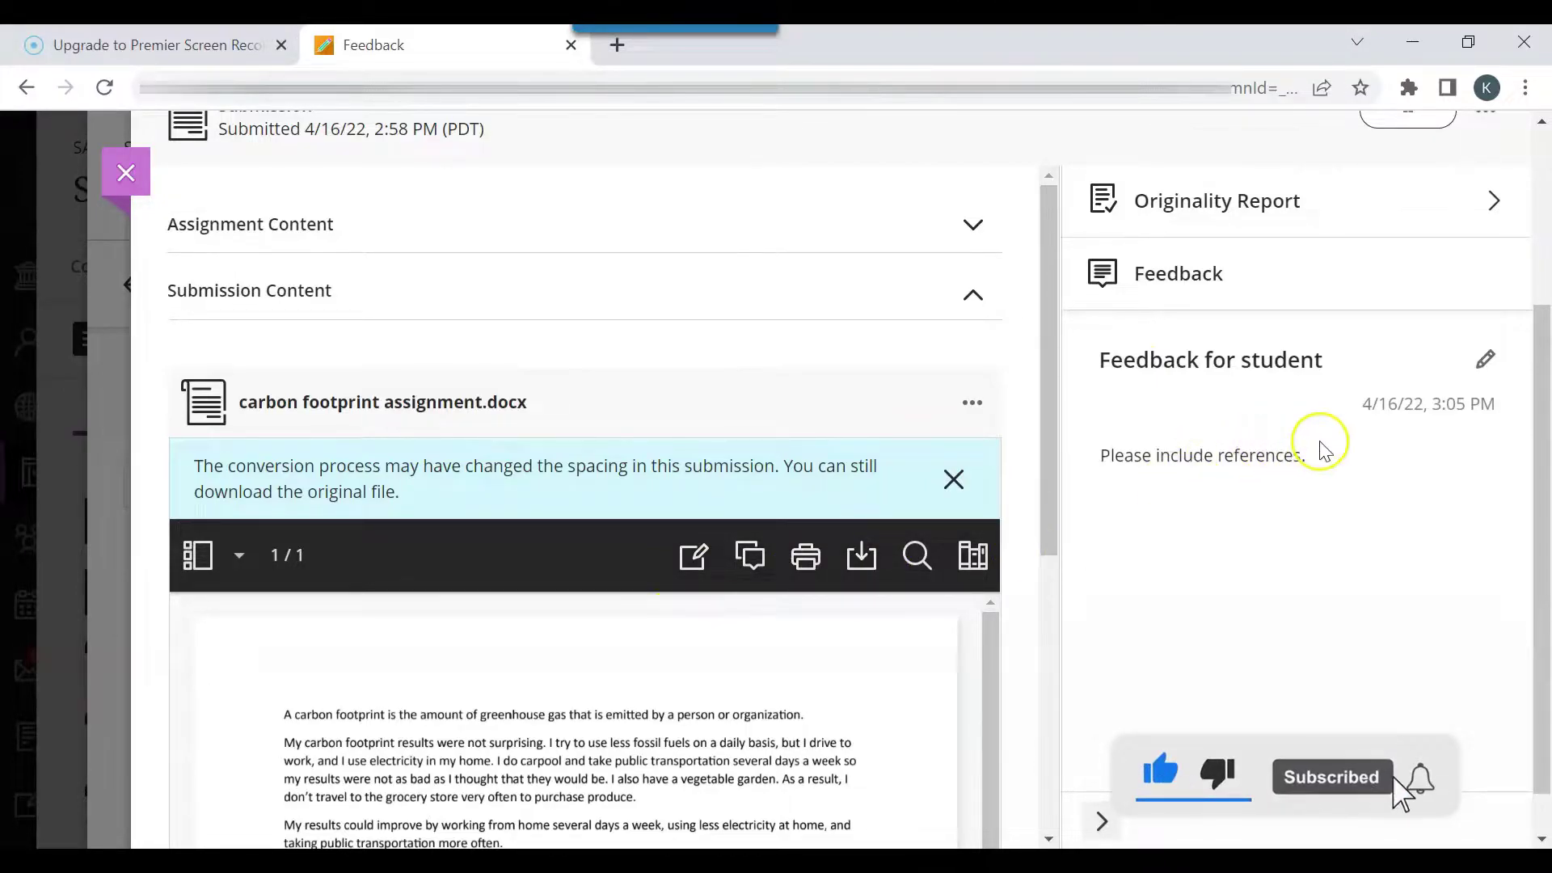
left_click(1484, 359)
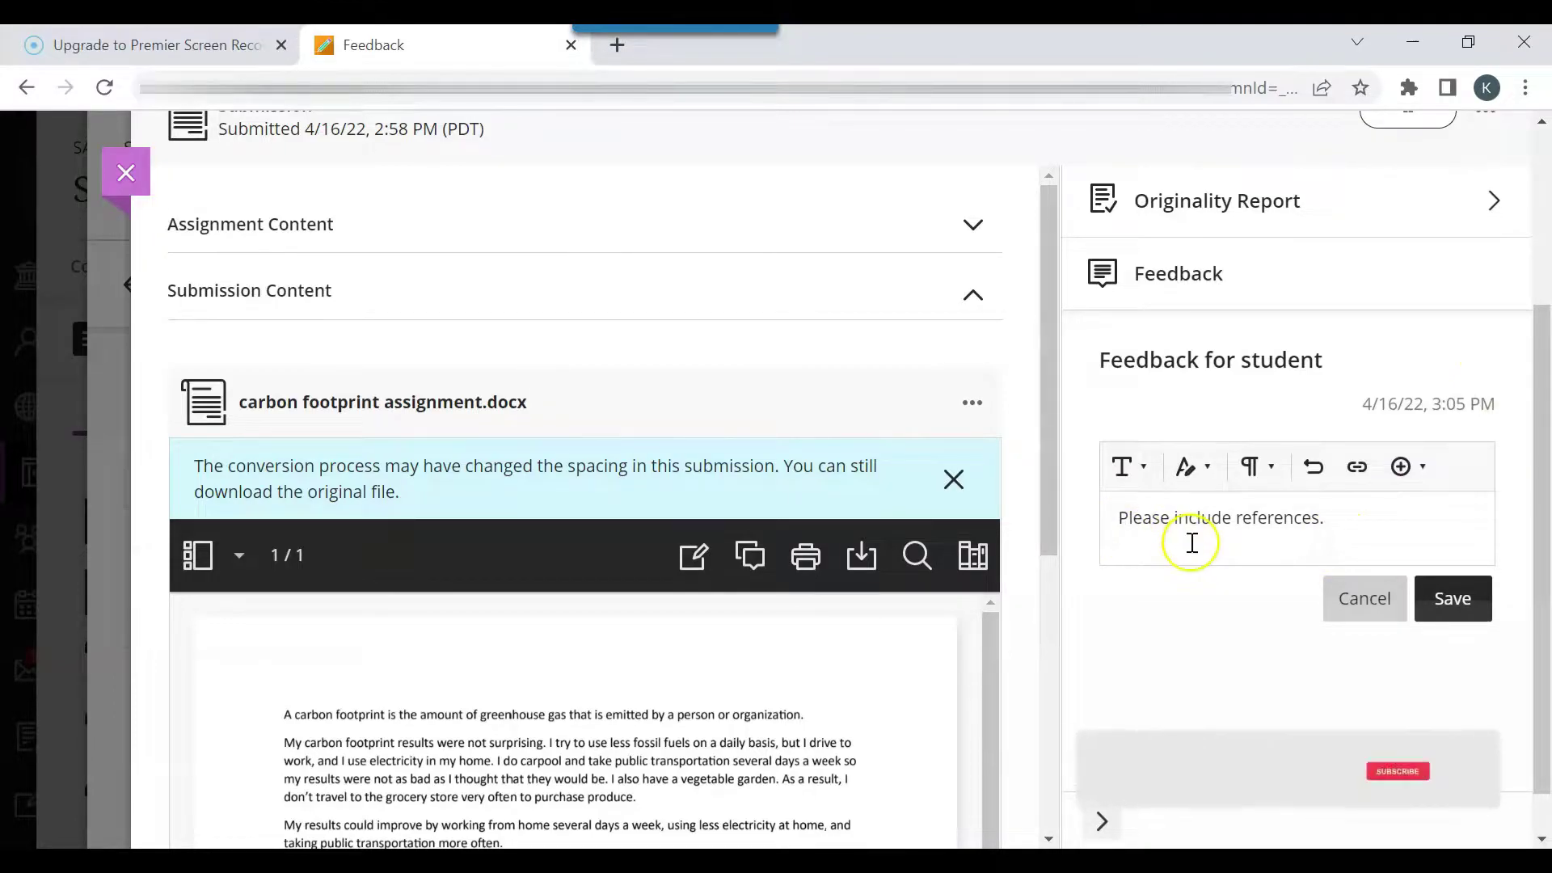
Put the cursor after the feedback text and show the text style and character formatting menus
left_click(1321, 535)
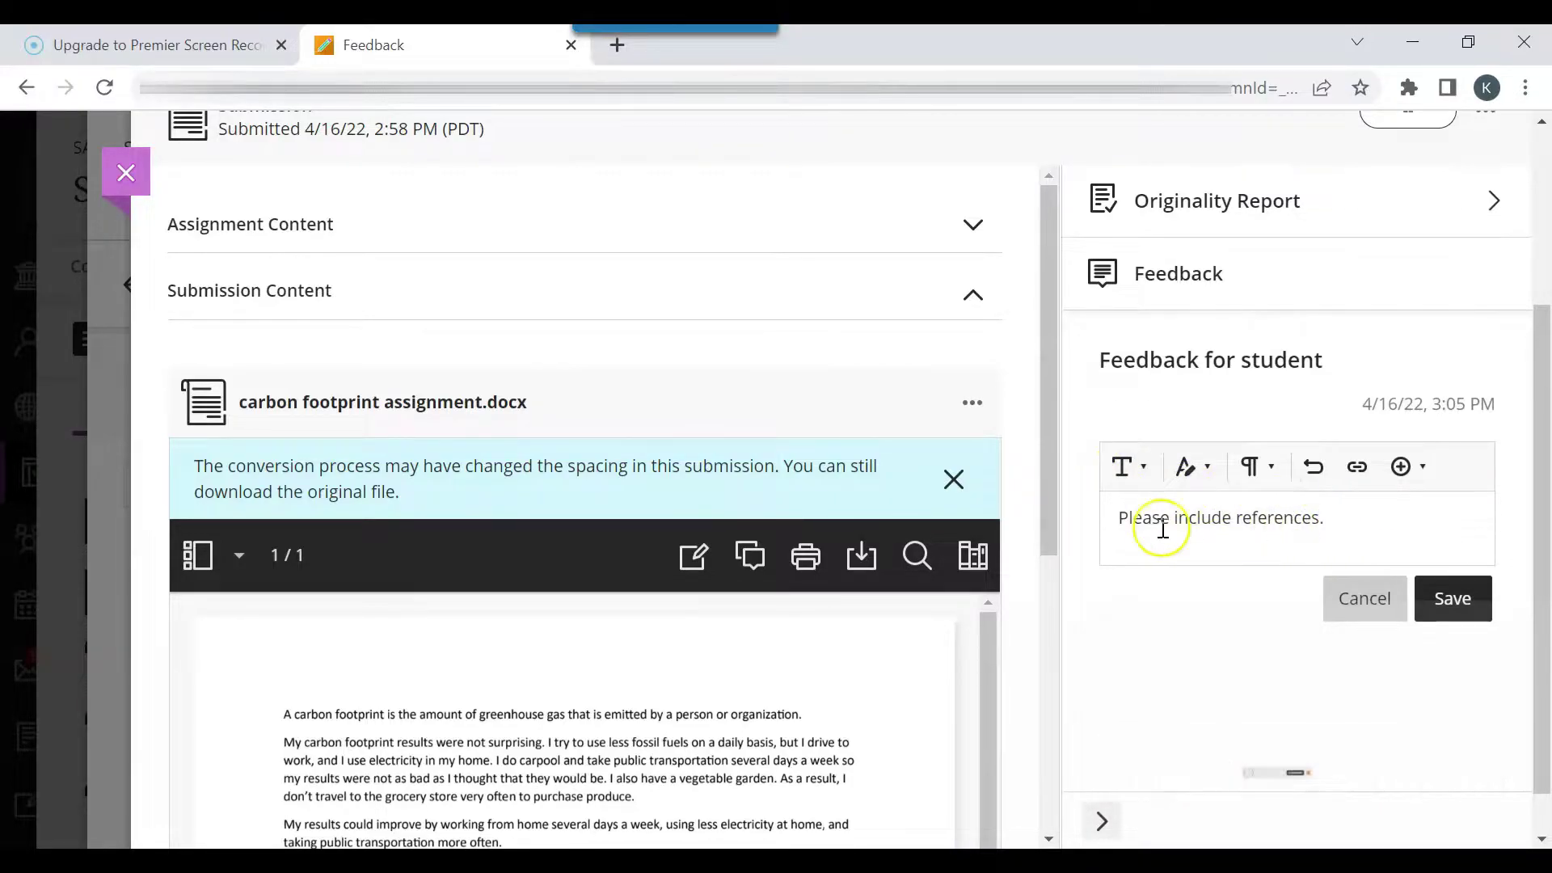
left_click(1143, 473)
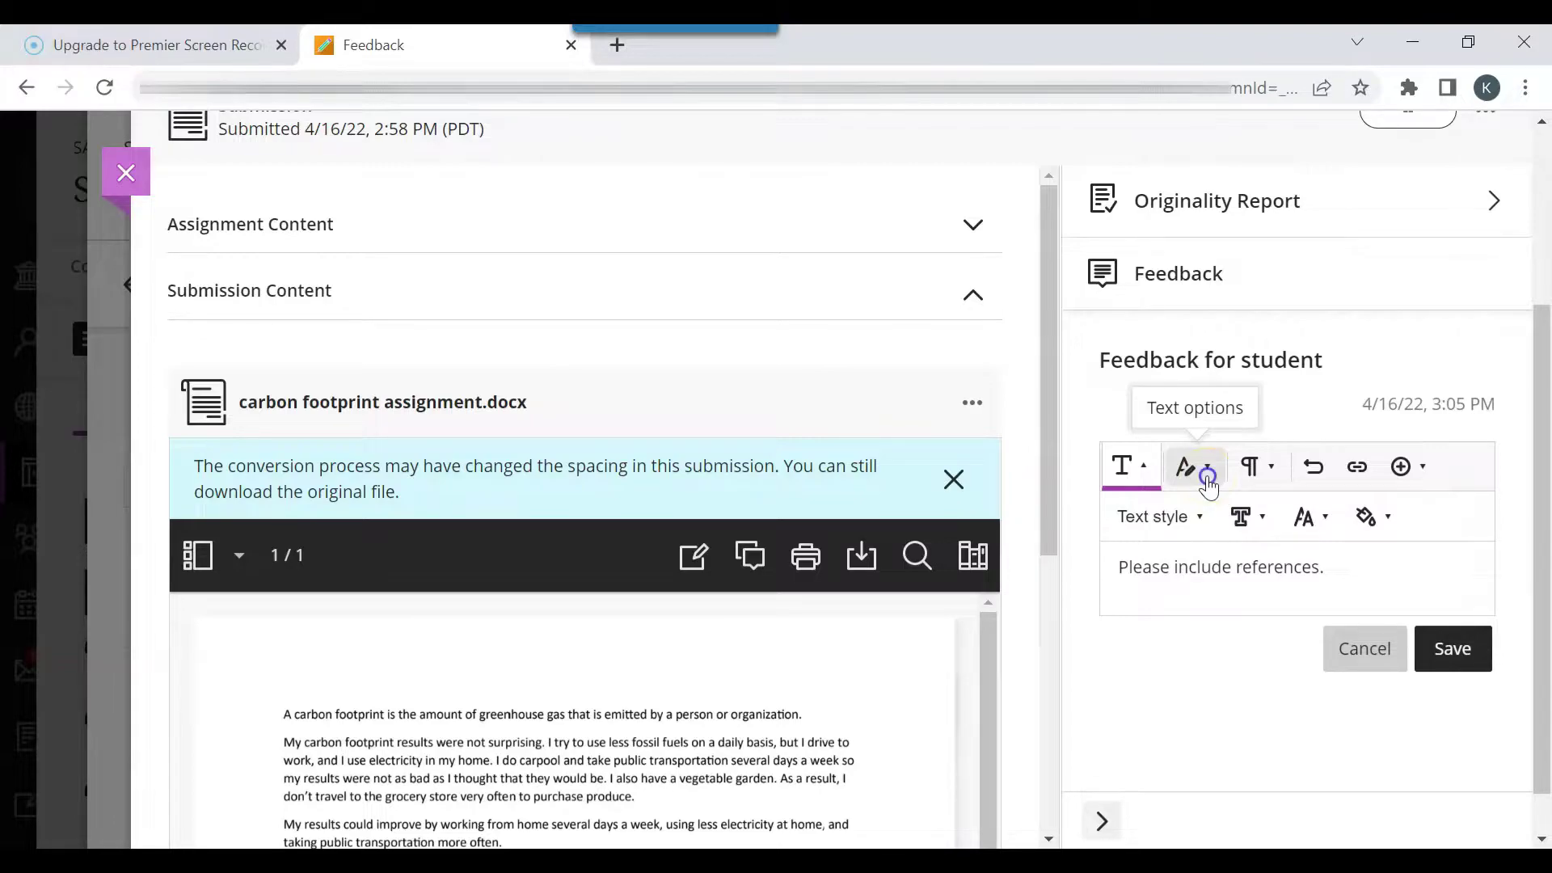
left_click(1208, 483)
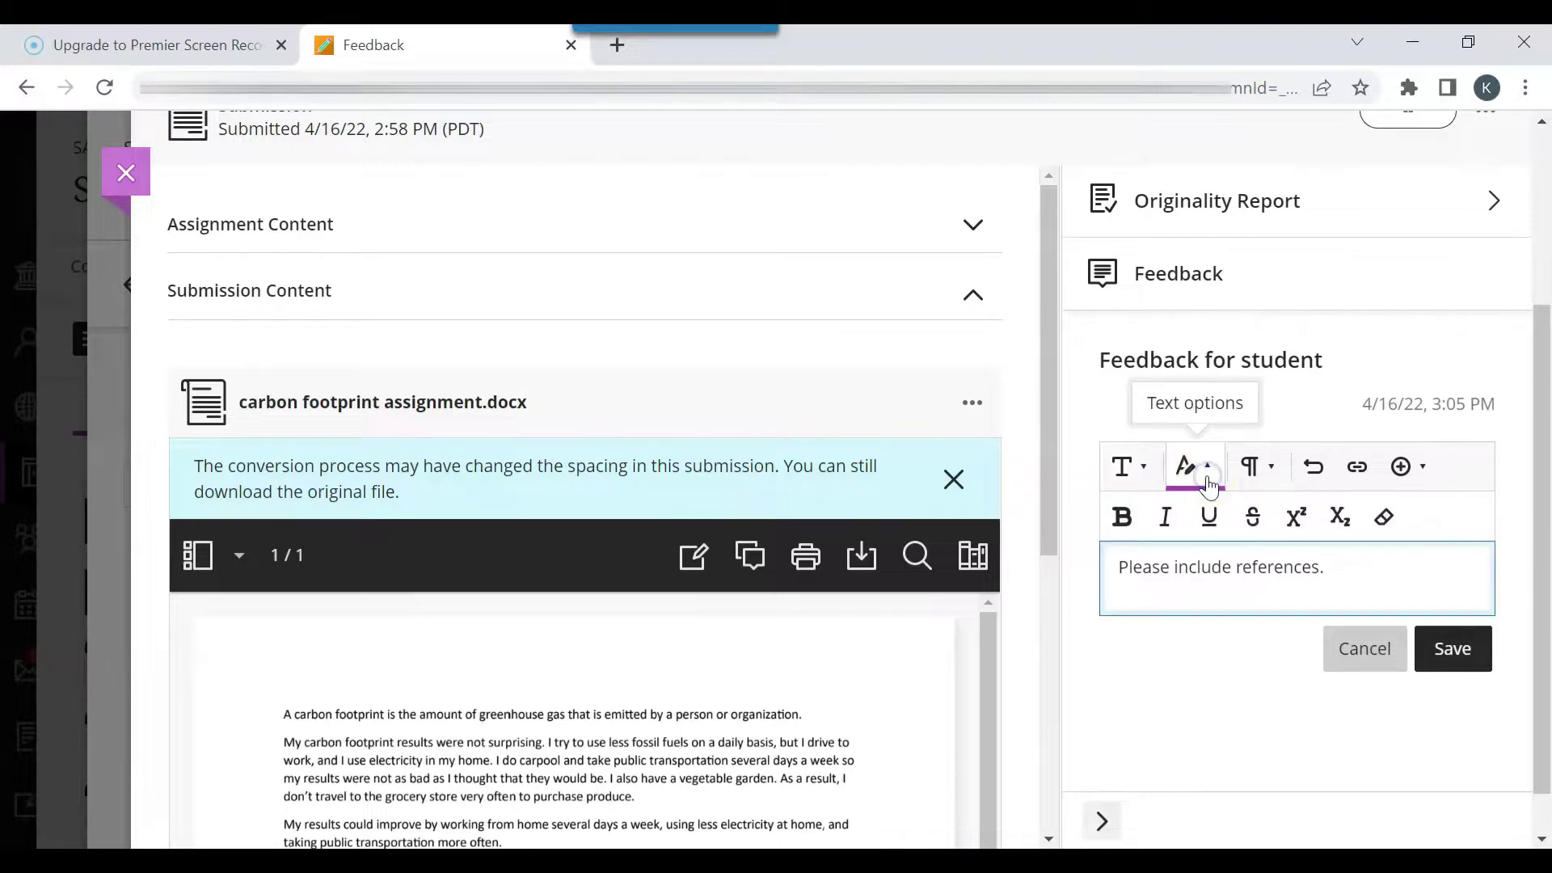
Toggle bold, italic, underline, strikethrough, superscript and subscript, then clear all formatting
left_click(1126, 533)
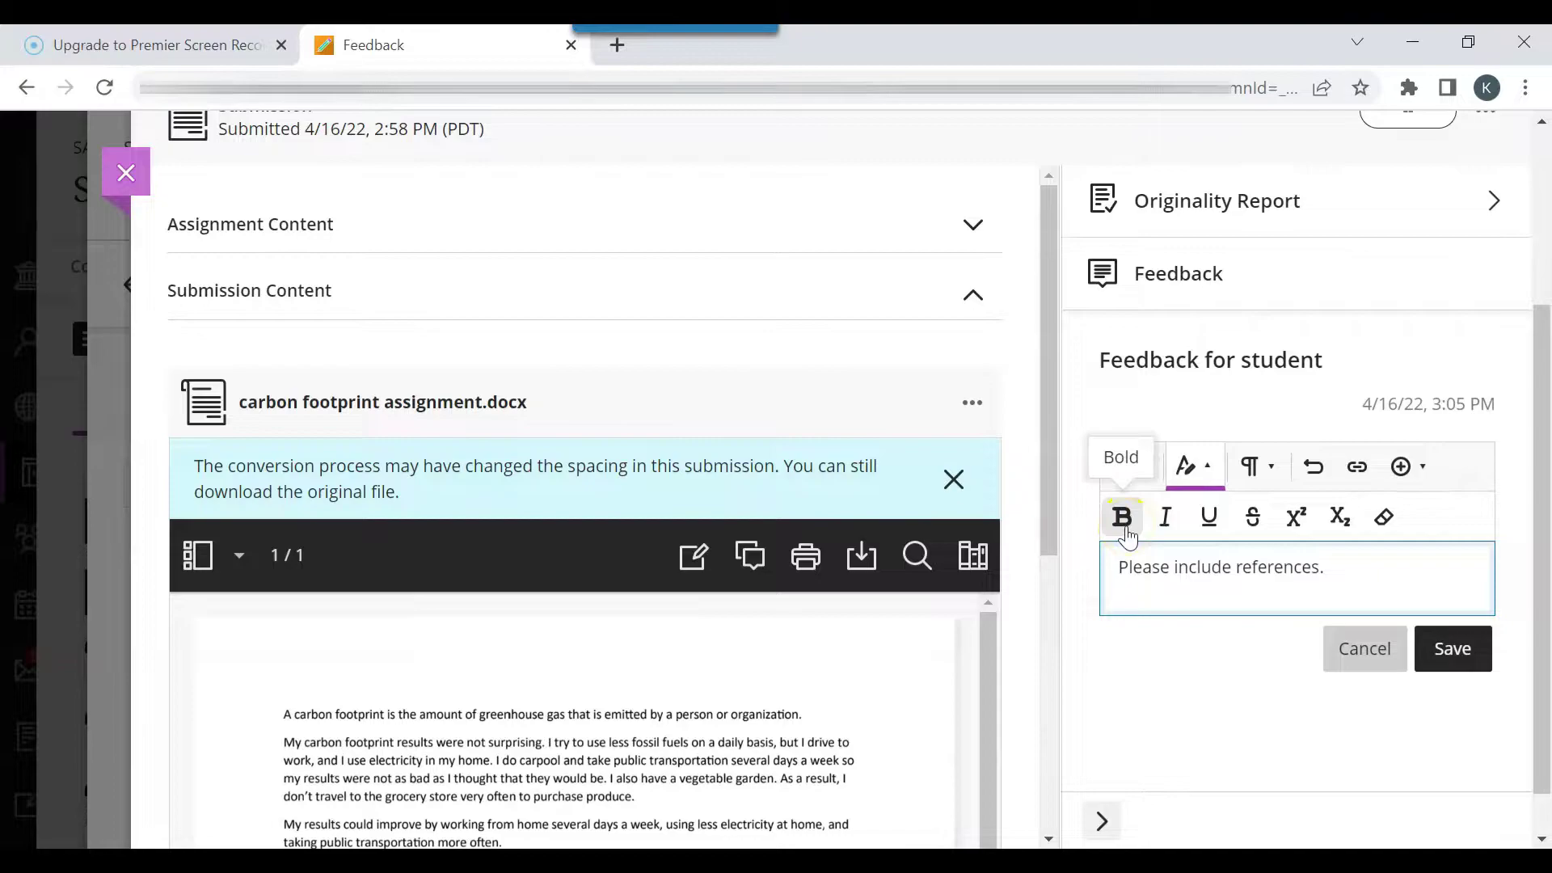
left_click(1170, 534)
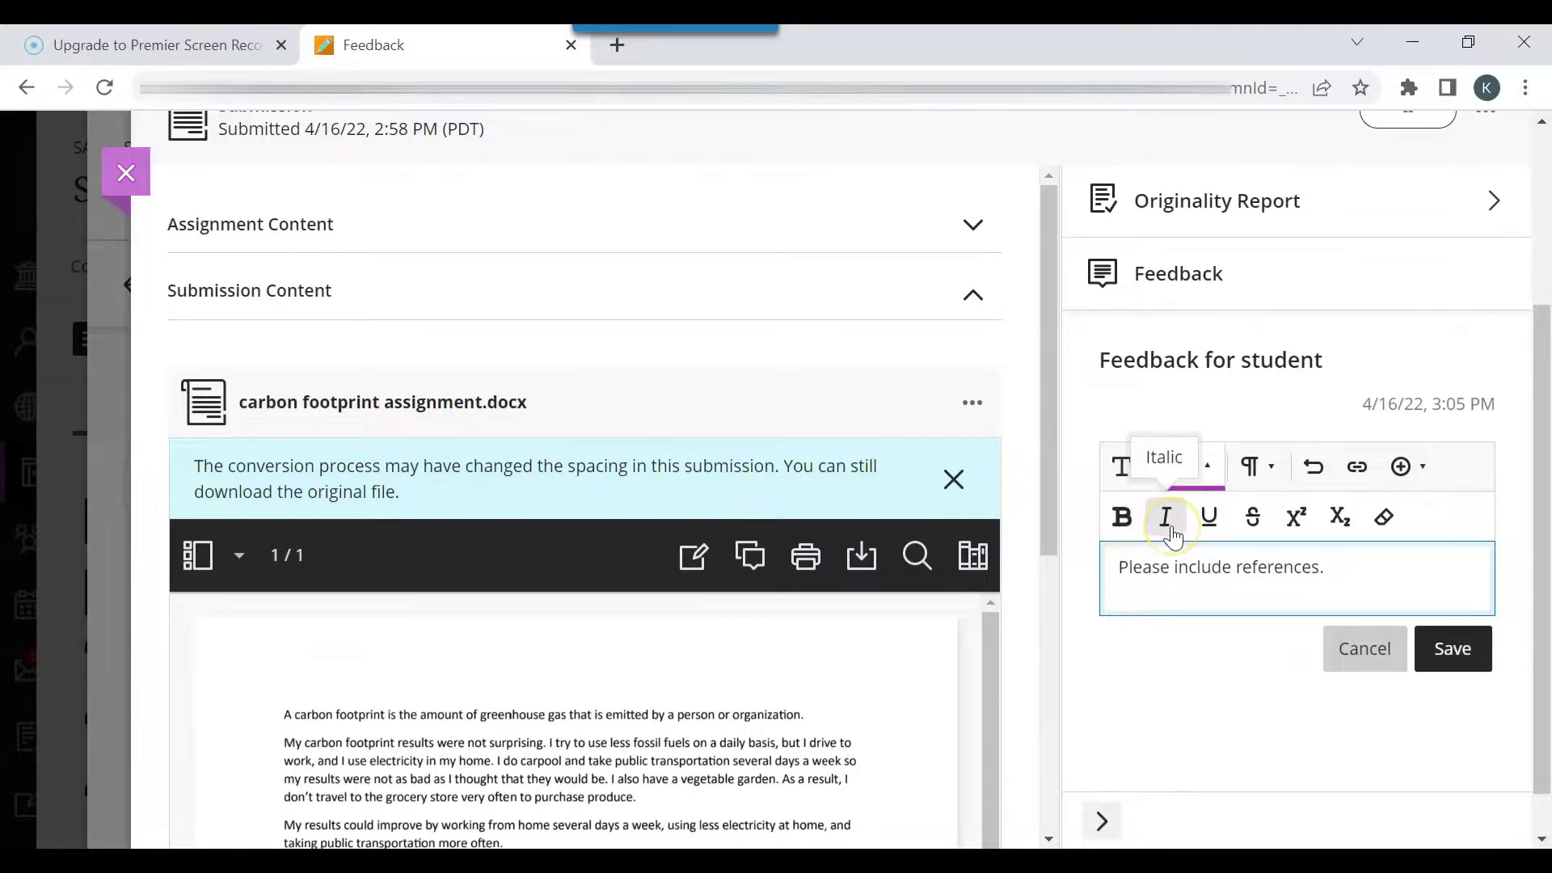
left_click(1221, 534)
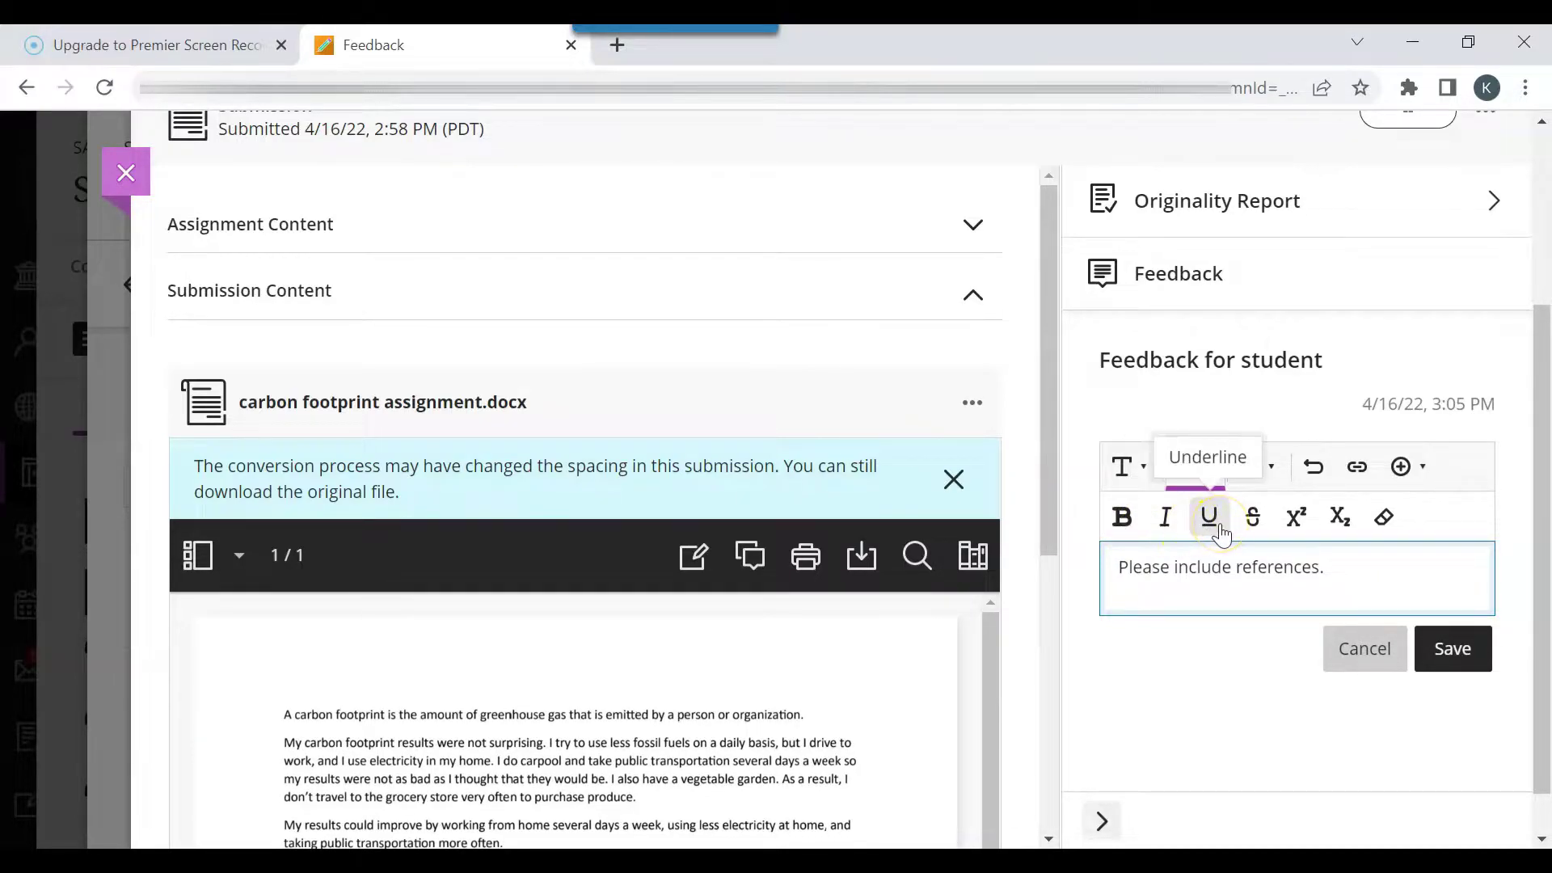
left_click(1242, 540)
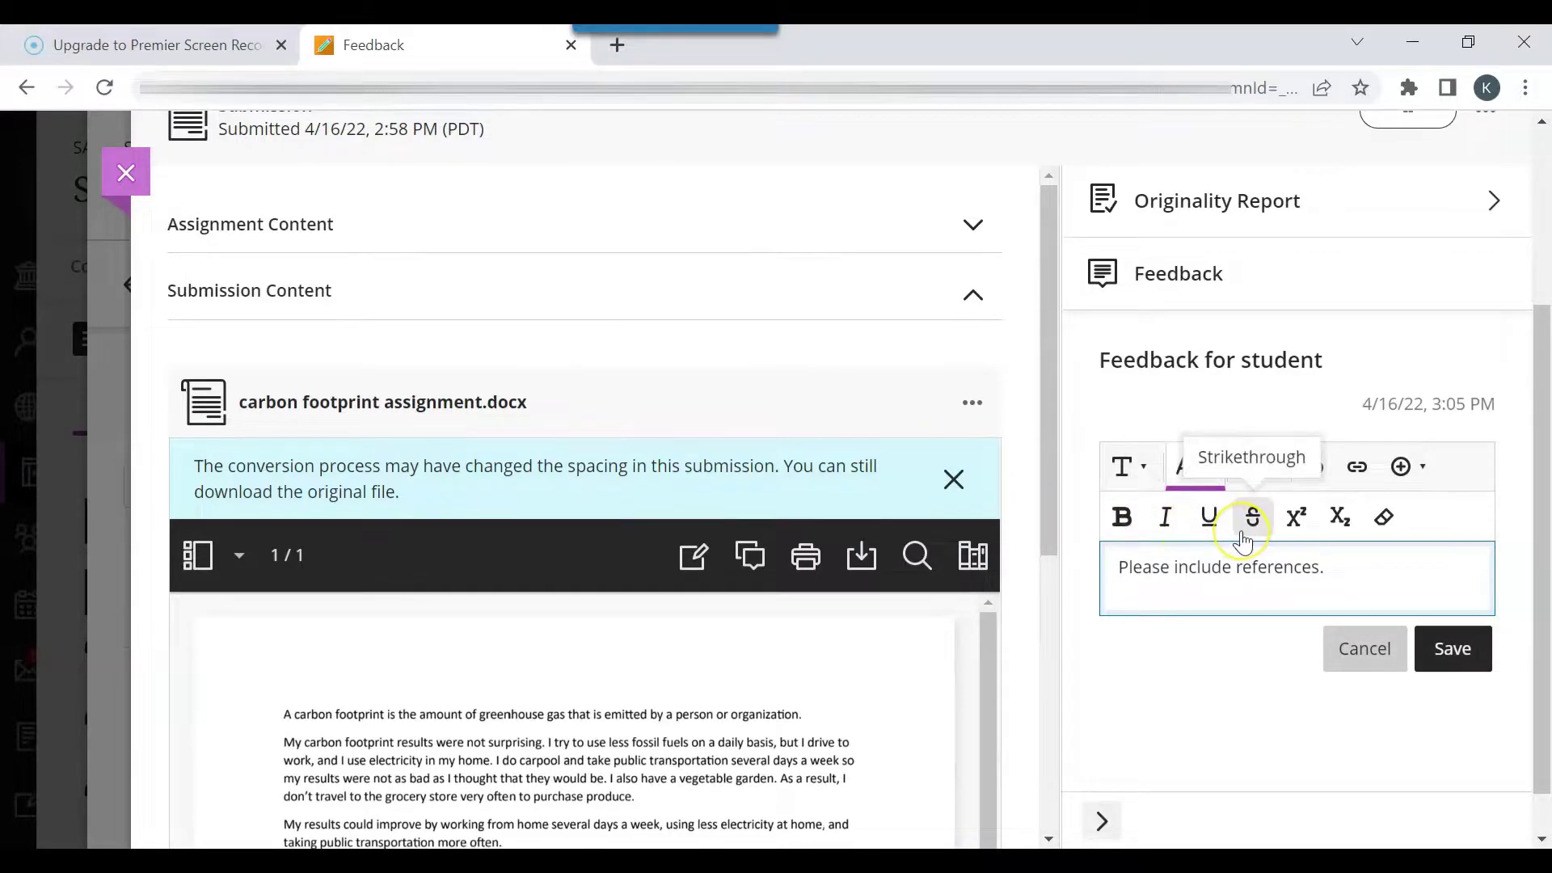
left_click(1299, 530)
left_click(1340, 533)
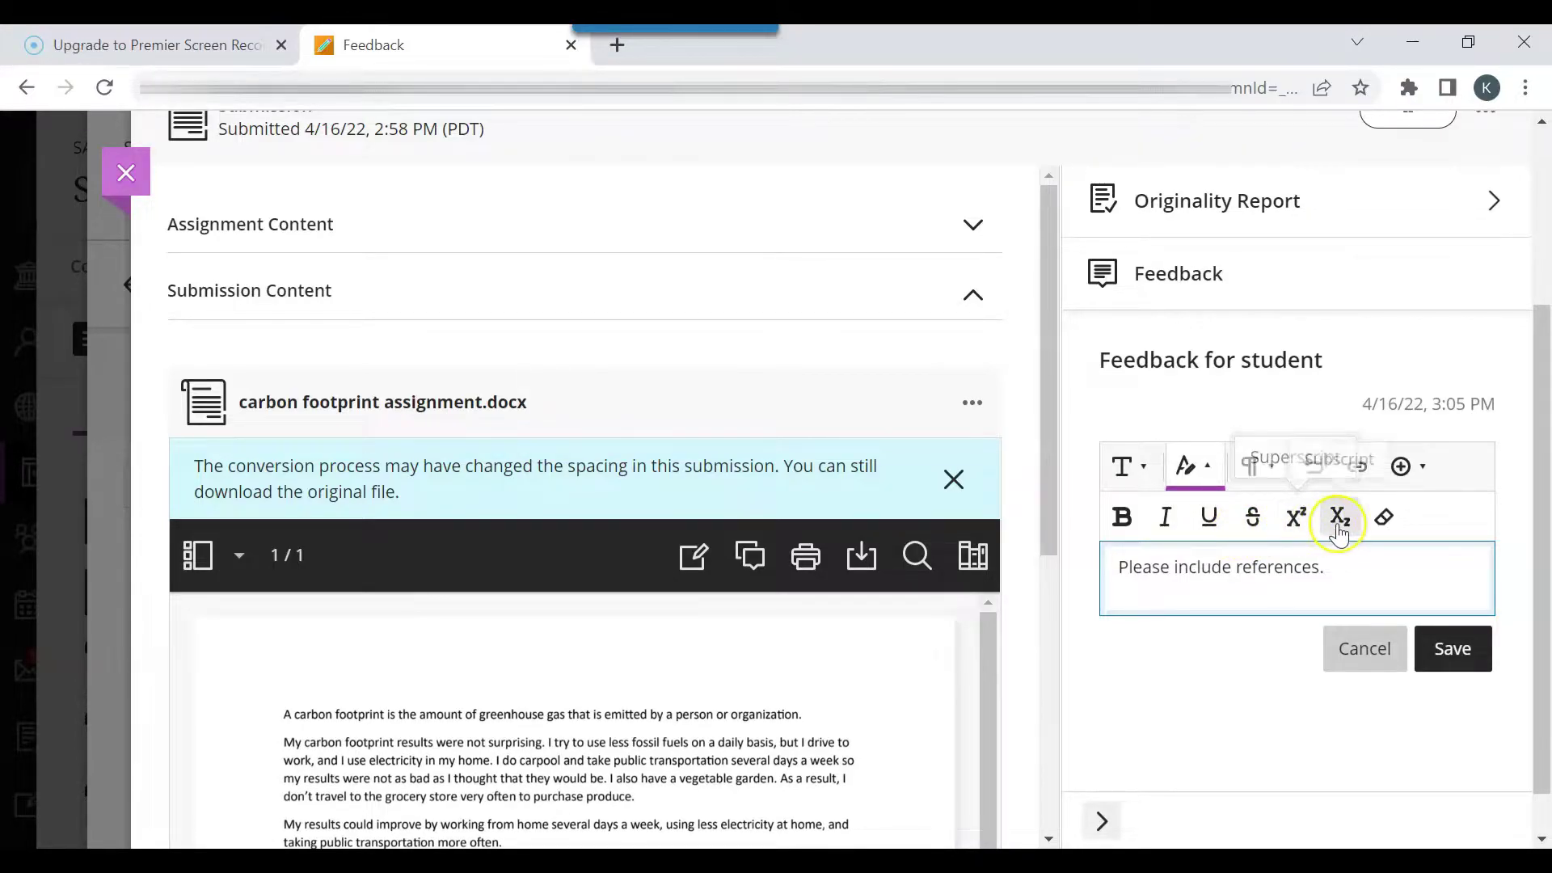
left_click(1382, 534)
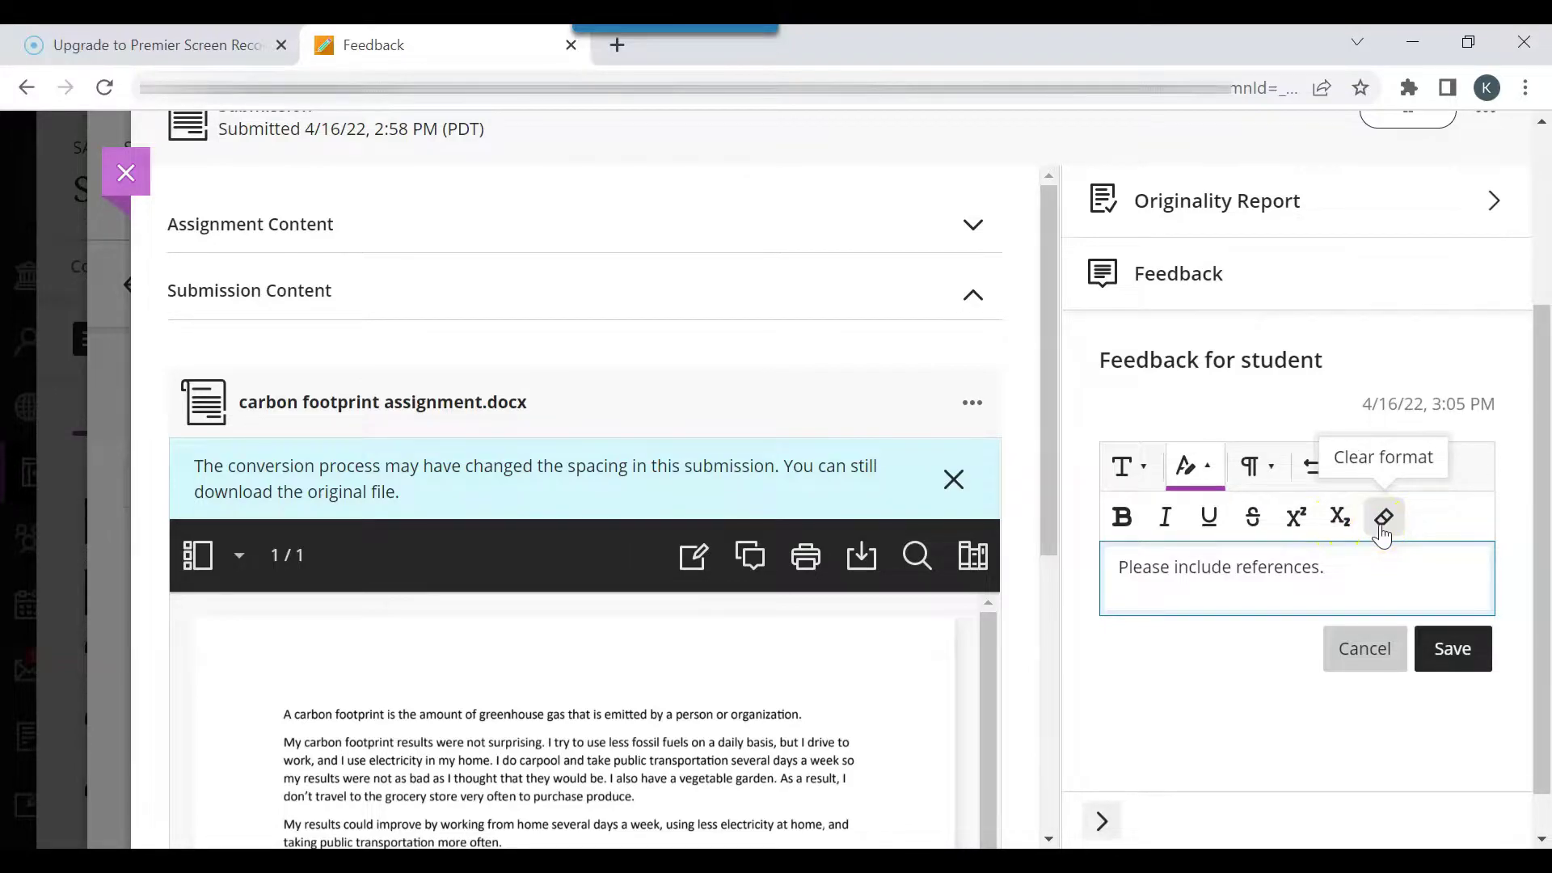
left_click(1277, 470)
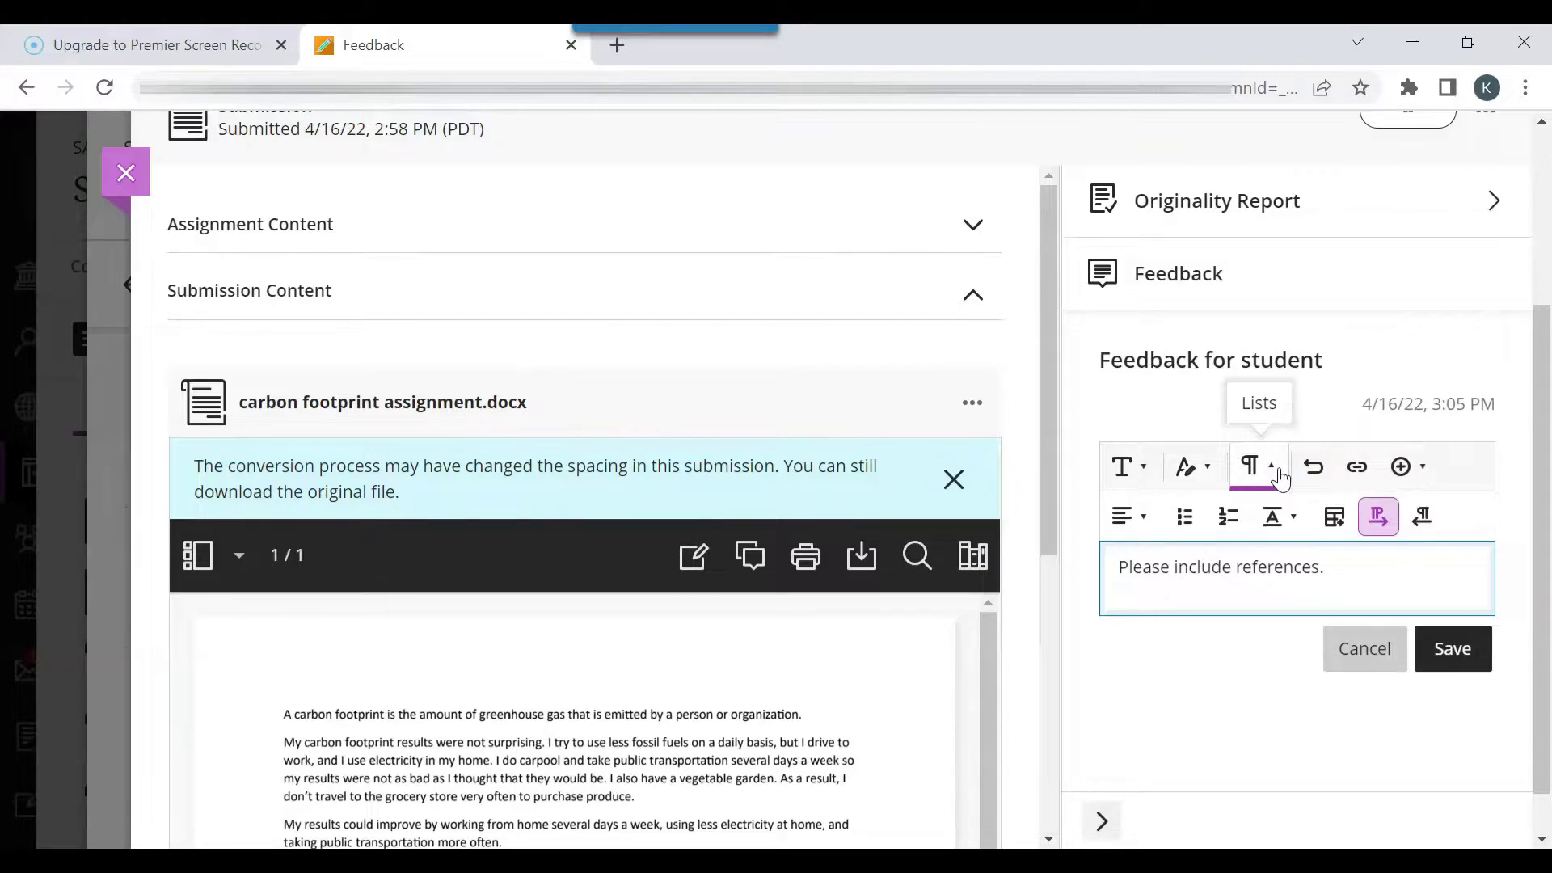
left_click(1143, 529)
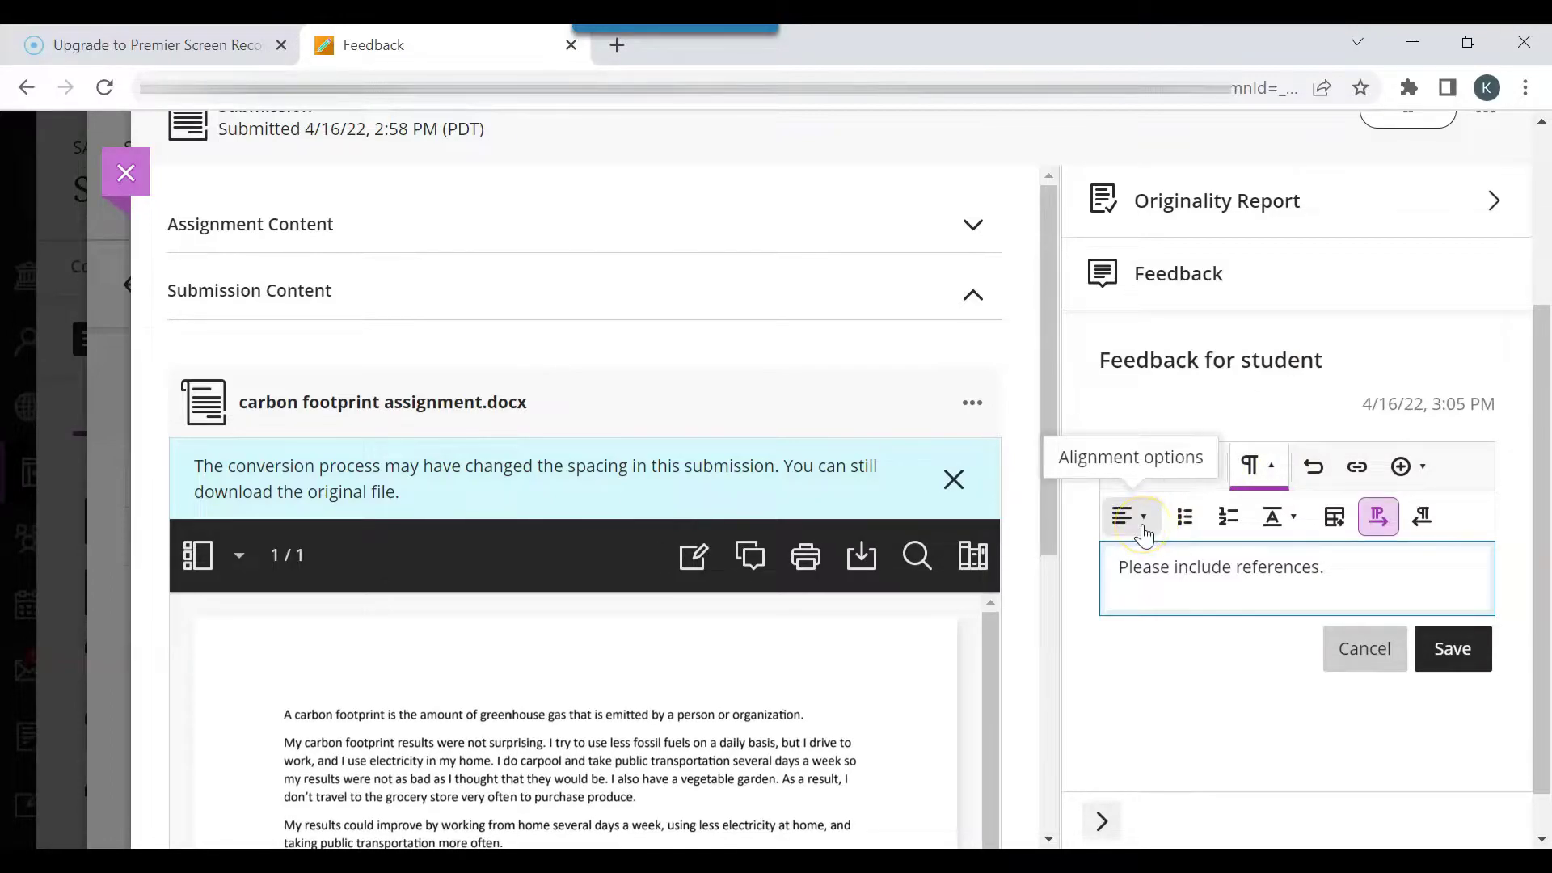
left_click(1143, 532)
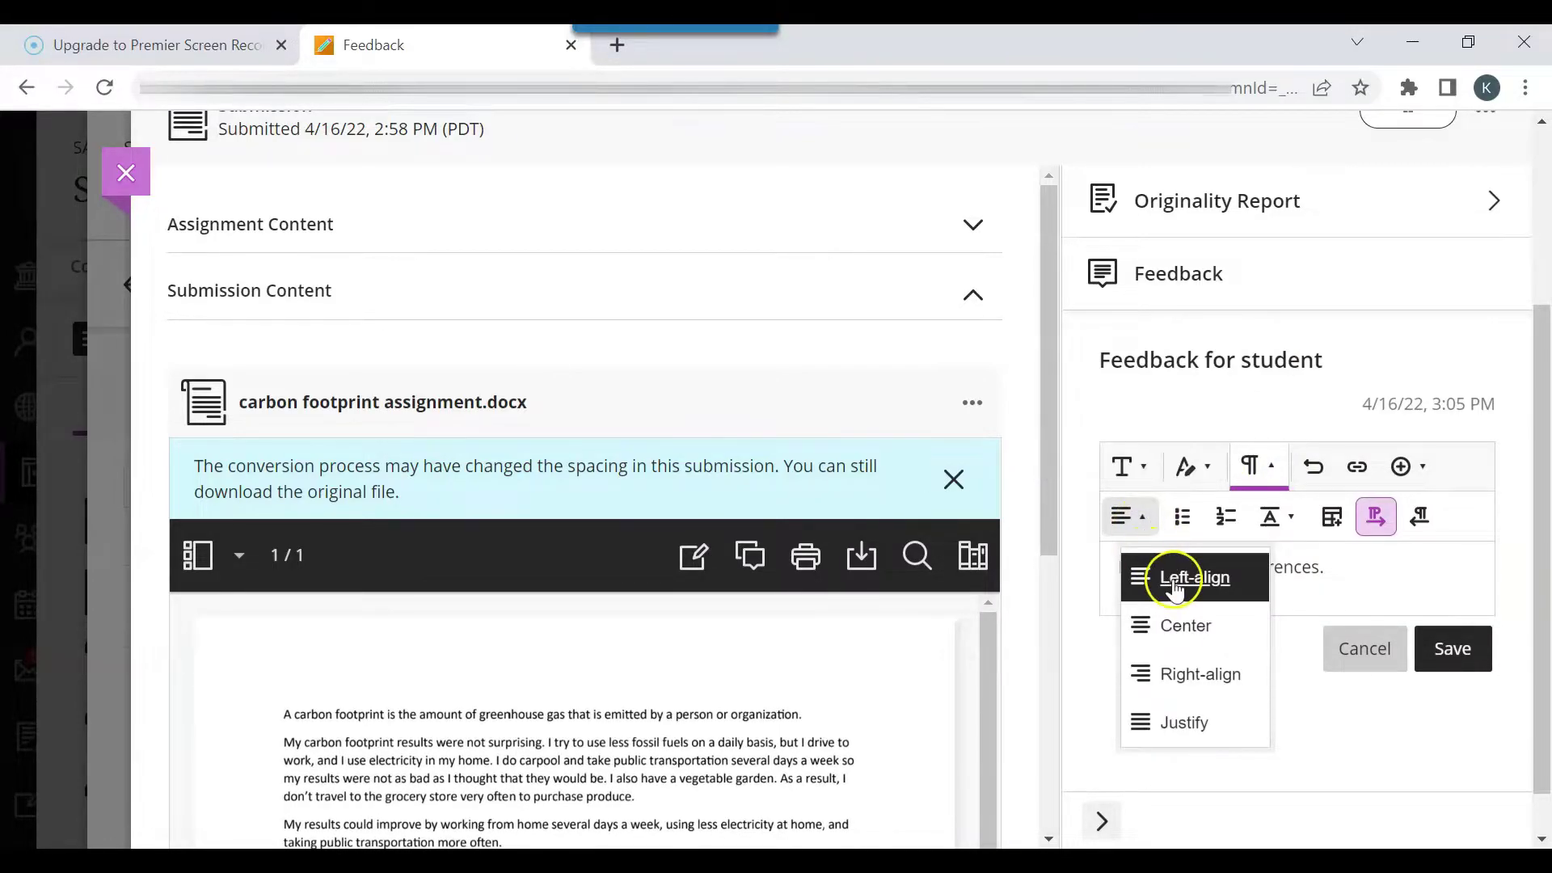
left_click(1146, 526)
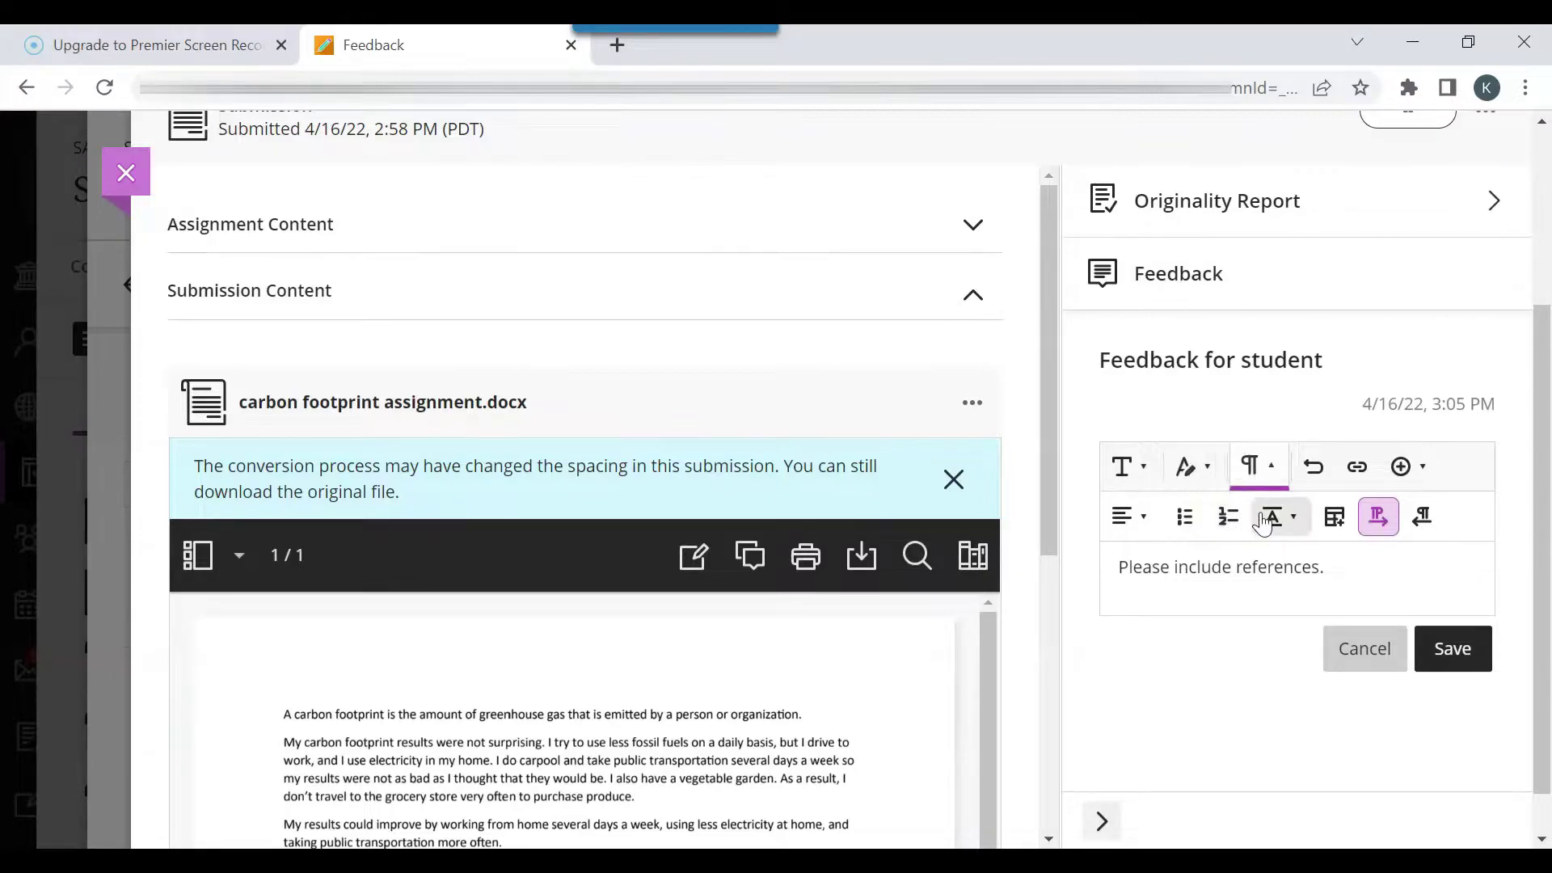
left_click(1297, 526)
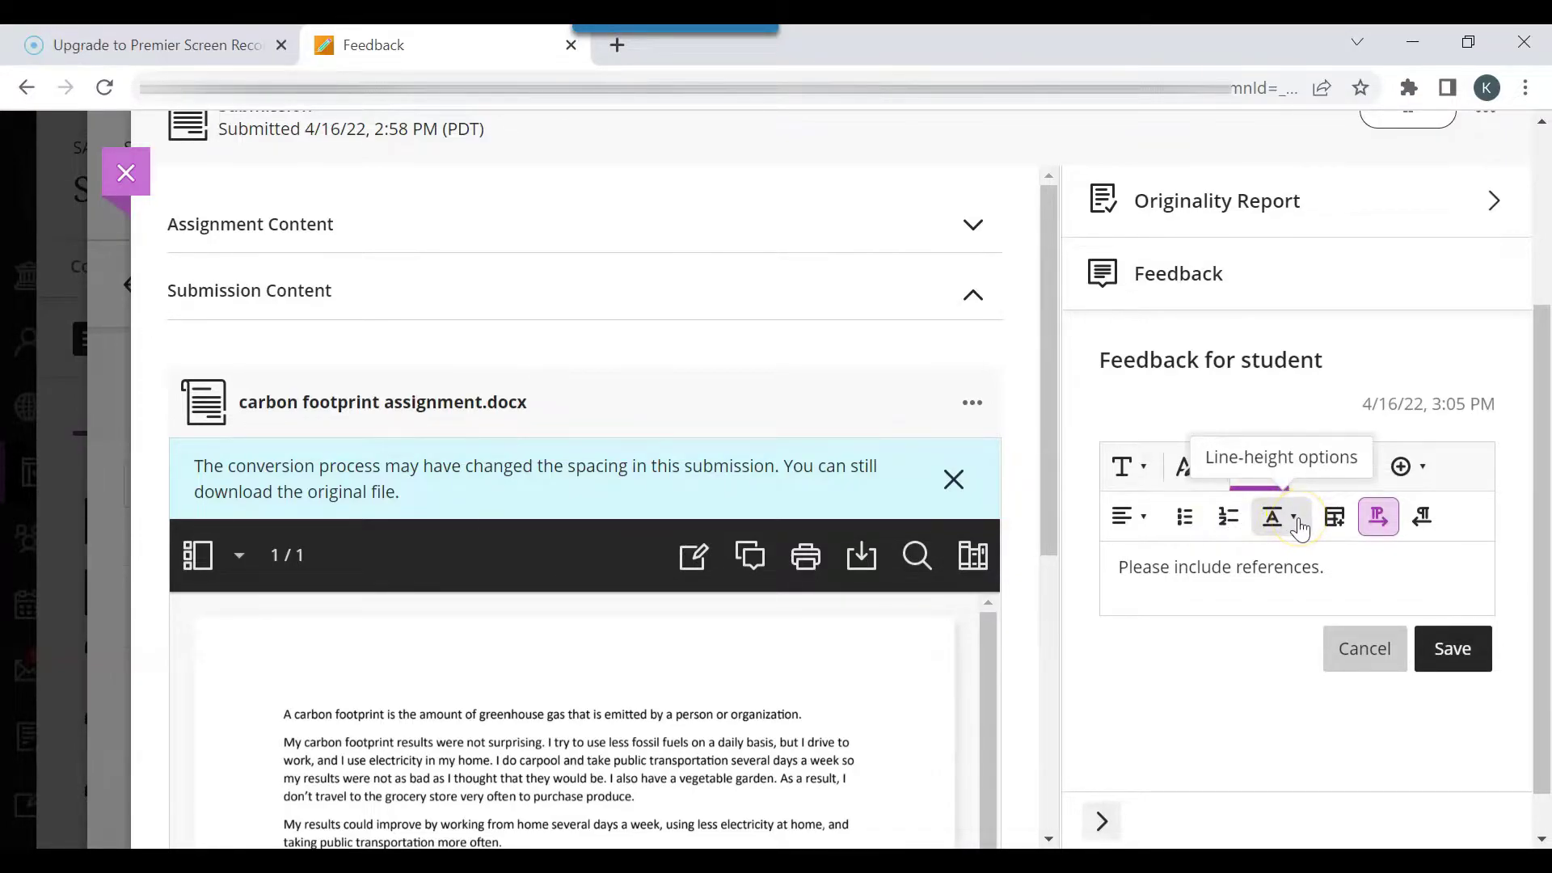
left_click(1299, 525)
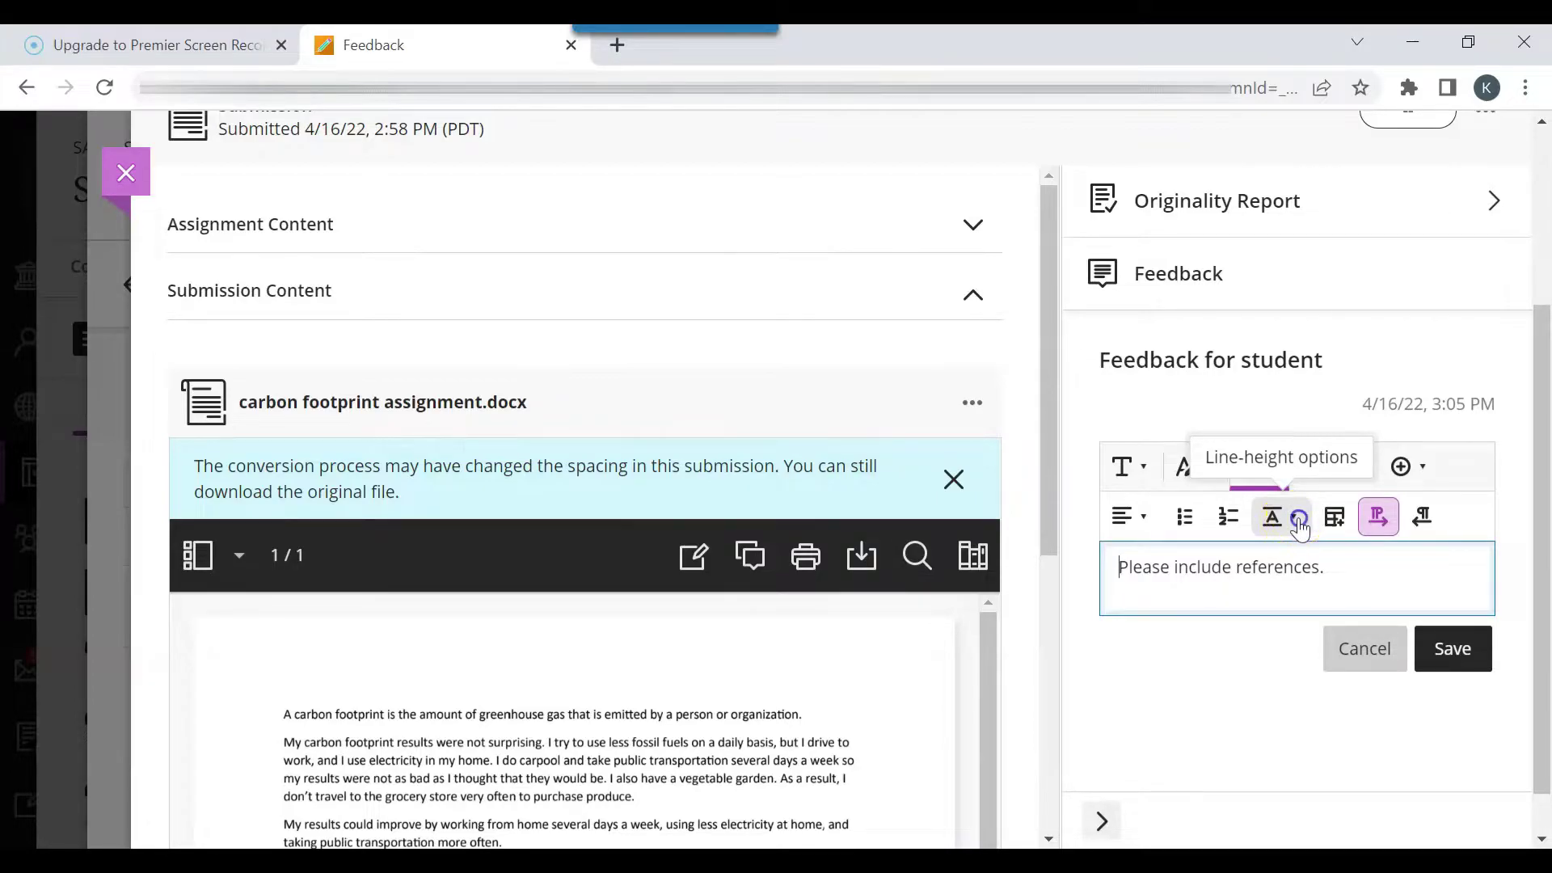
left_click(1296, 524)
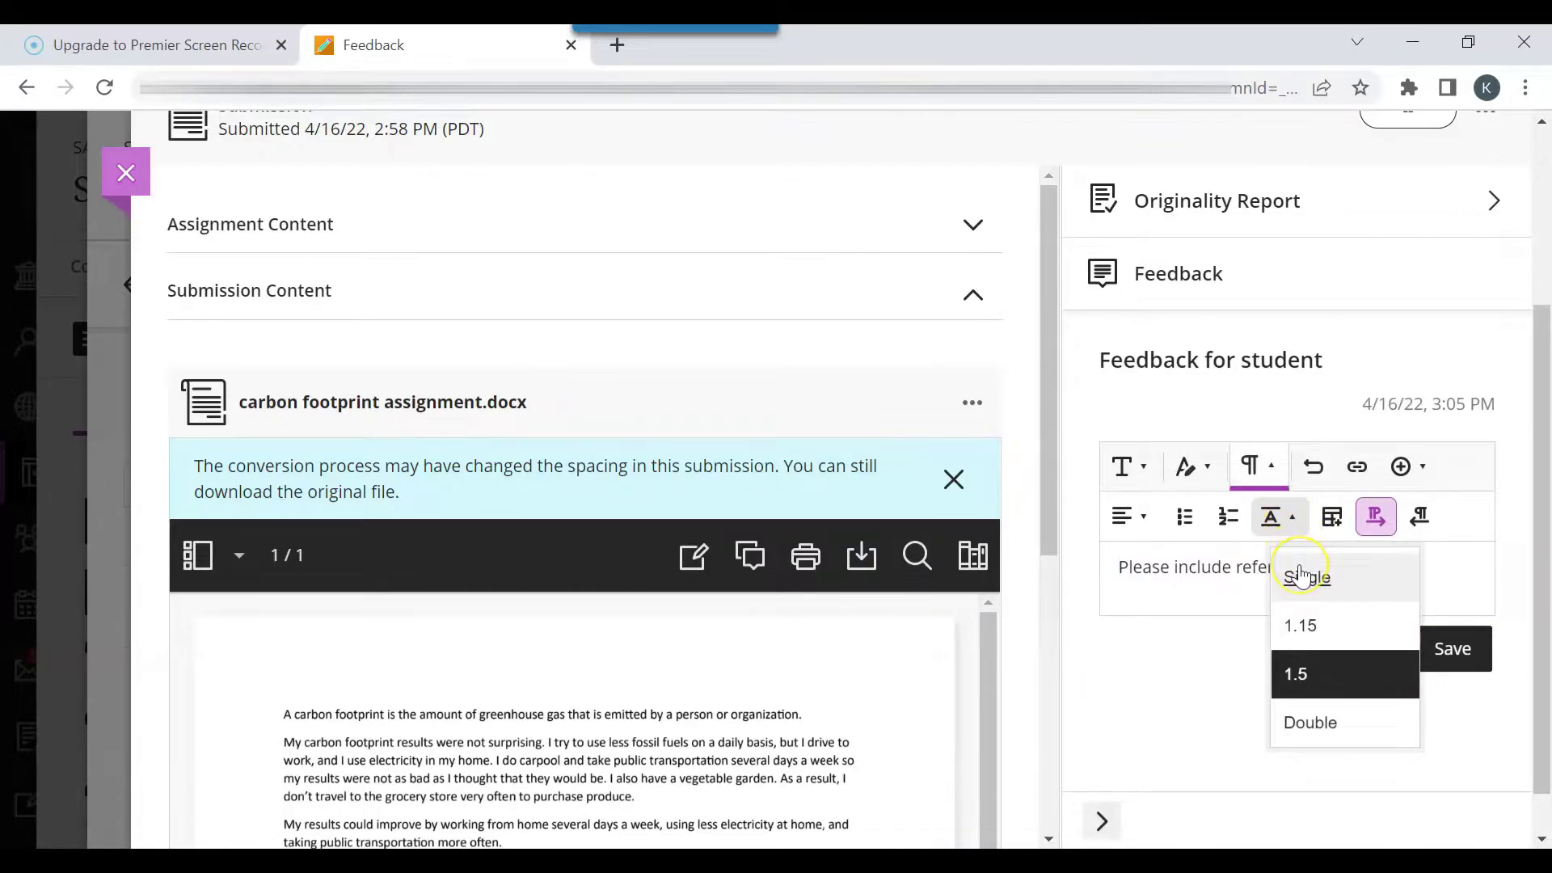
left_click(1305, 738)
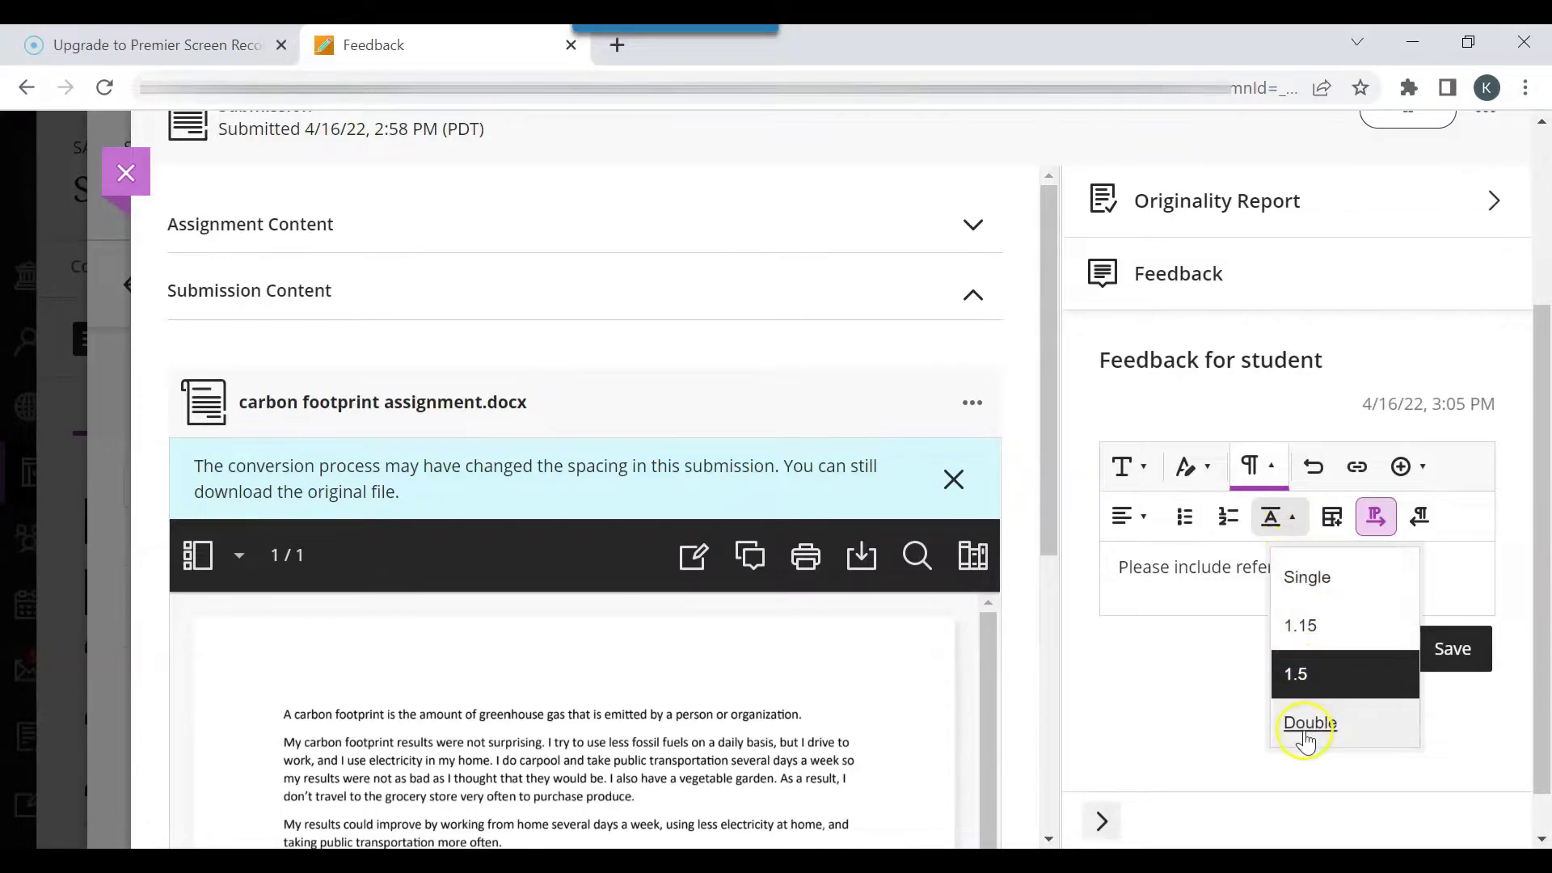
left_click(1296, 534)
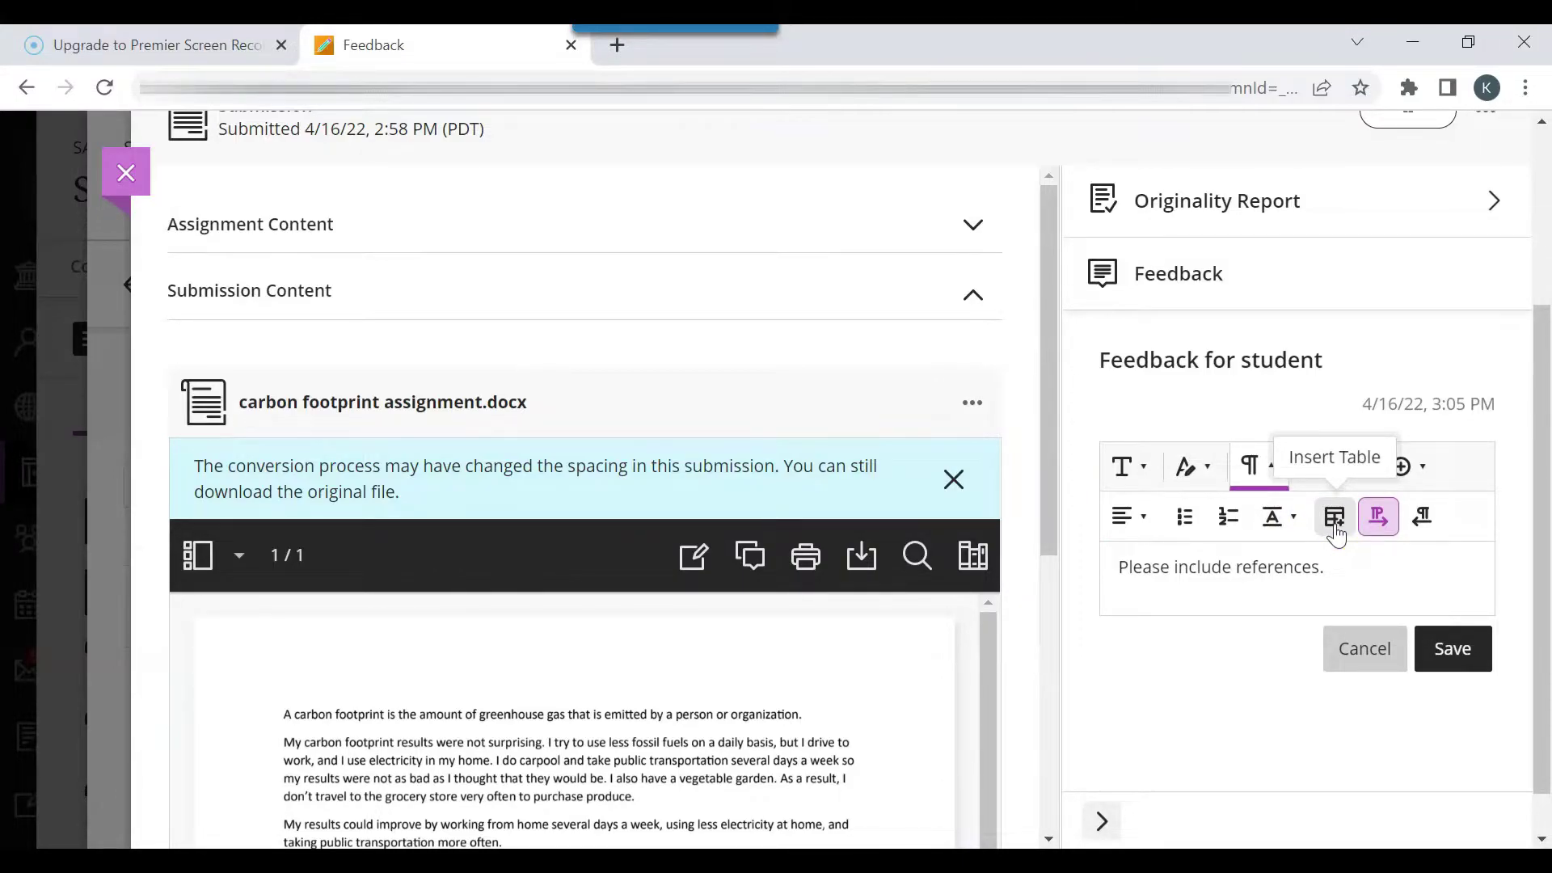
left_click(1366, 521)
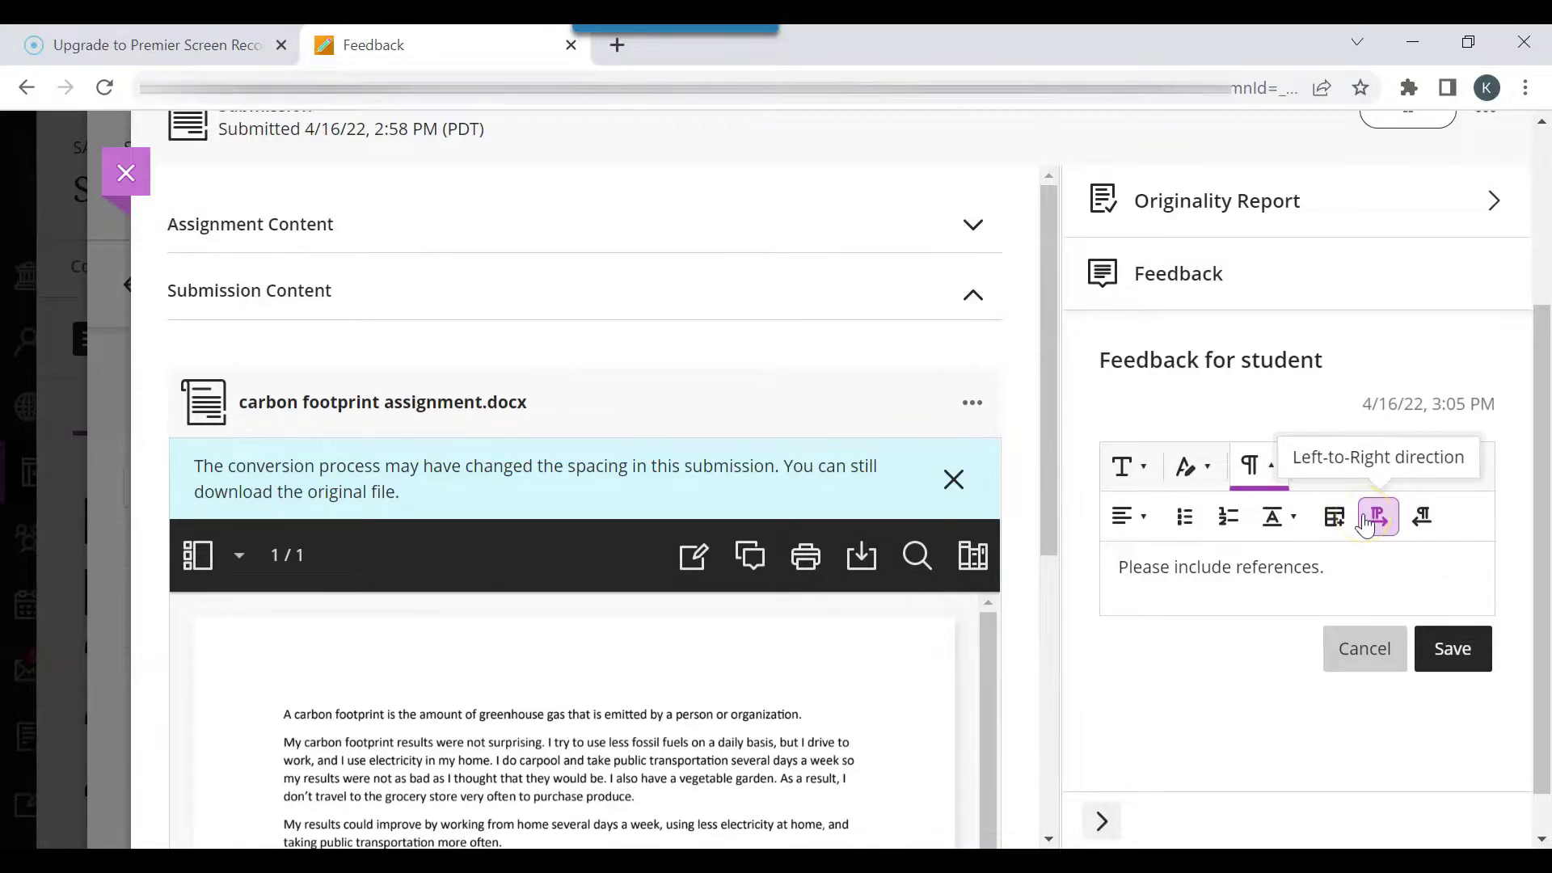
left_click(1425, 529)
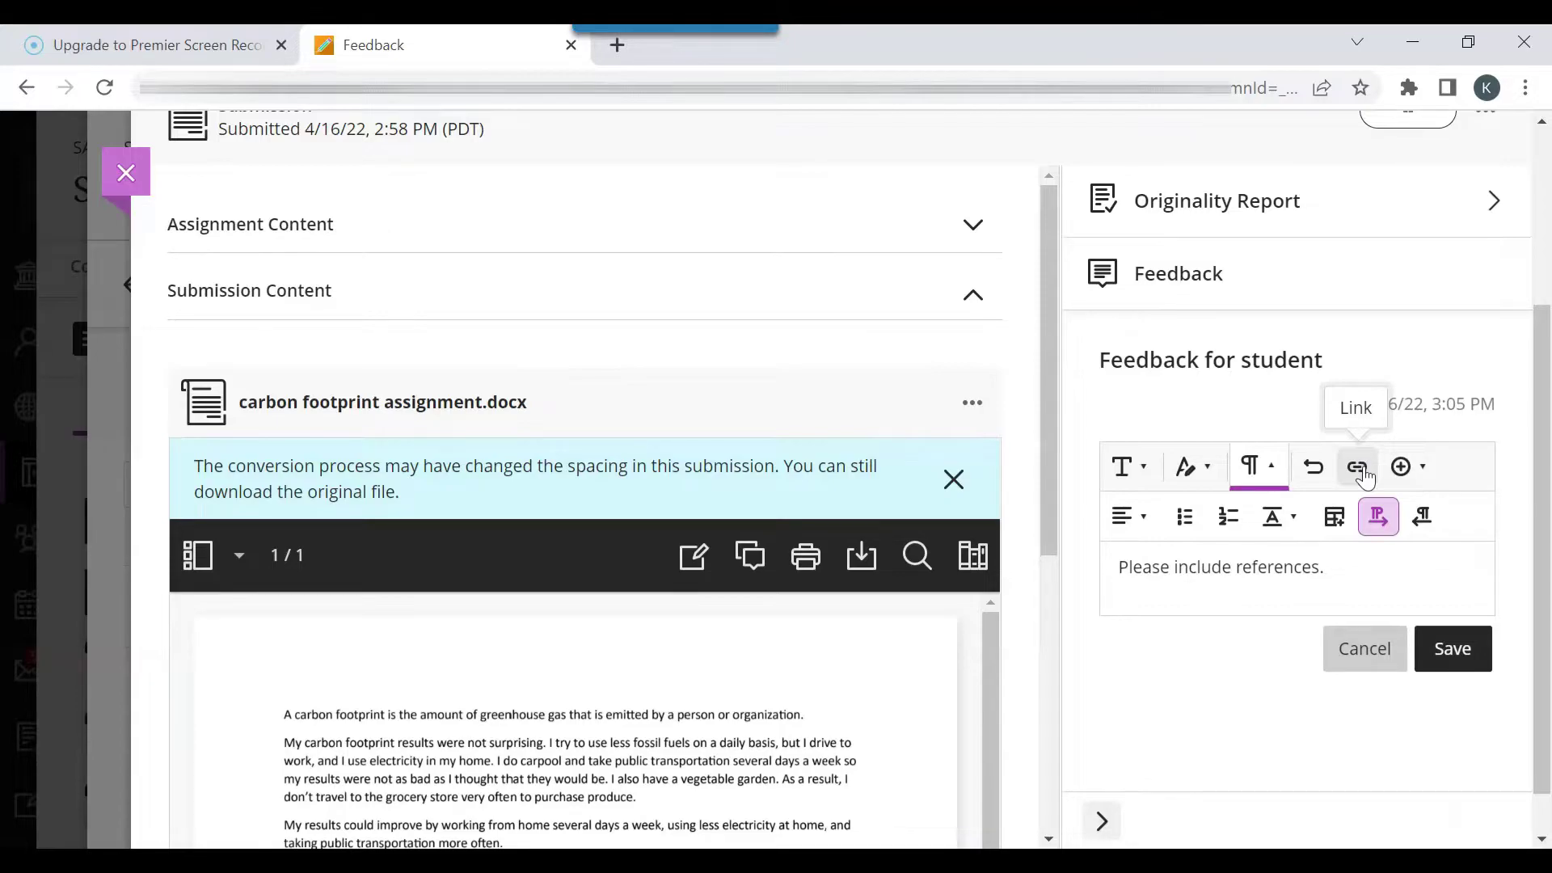
left_click(1430, 471)
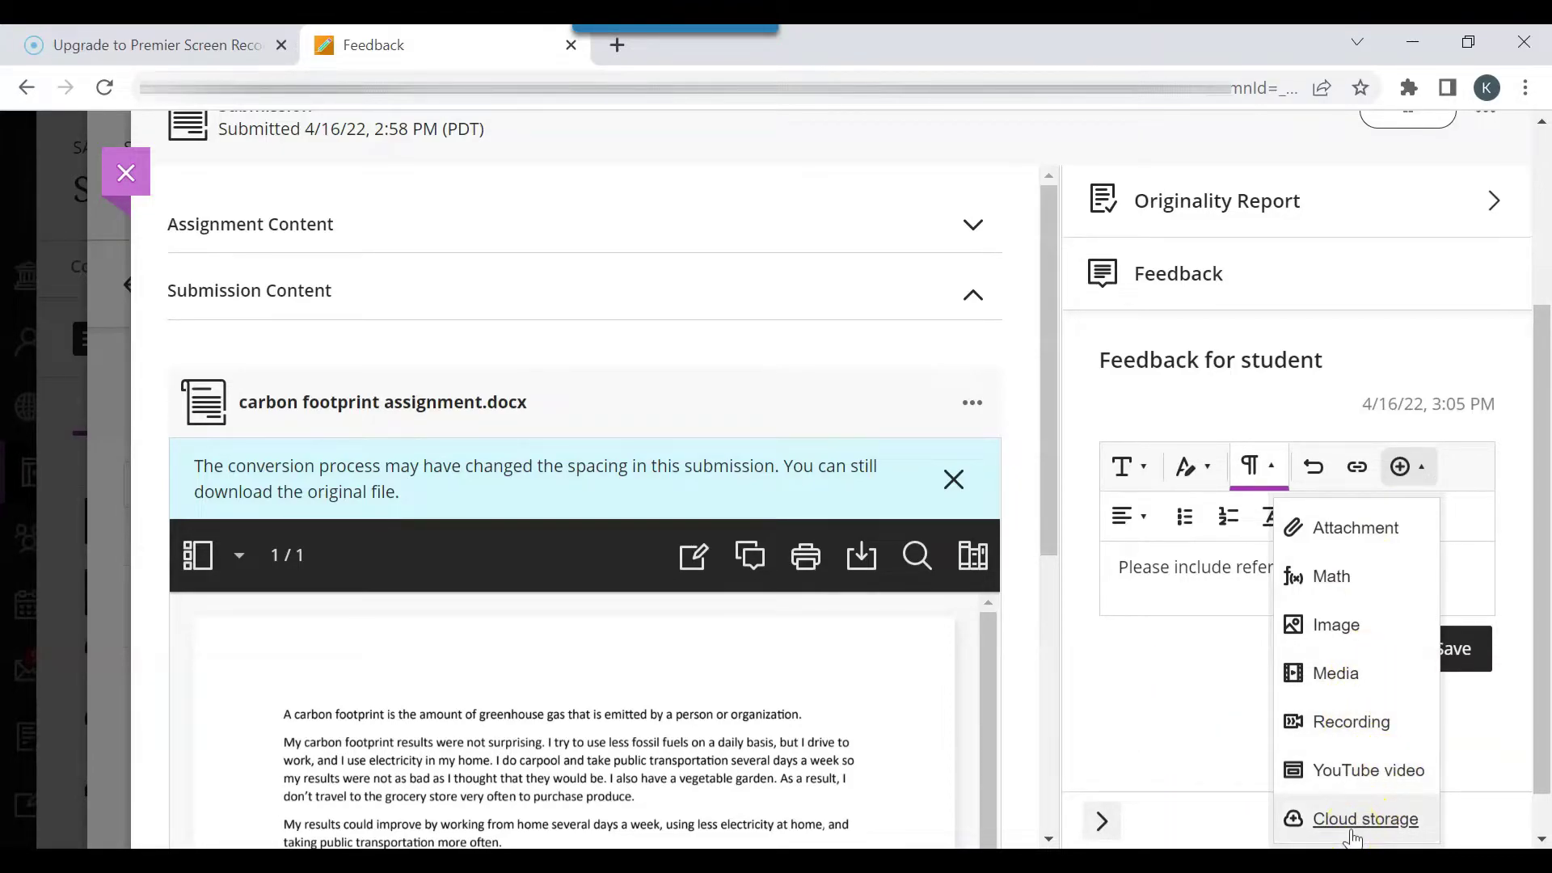
left_click(1177, 727)
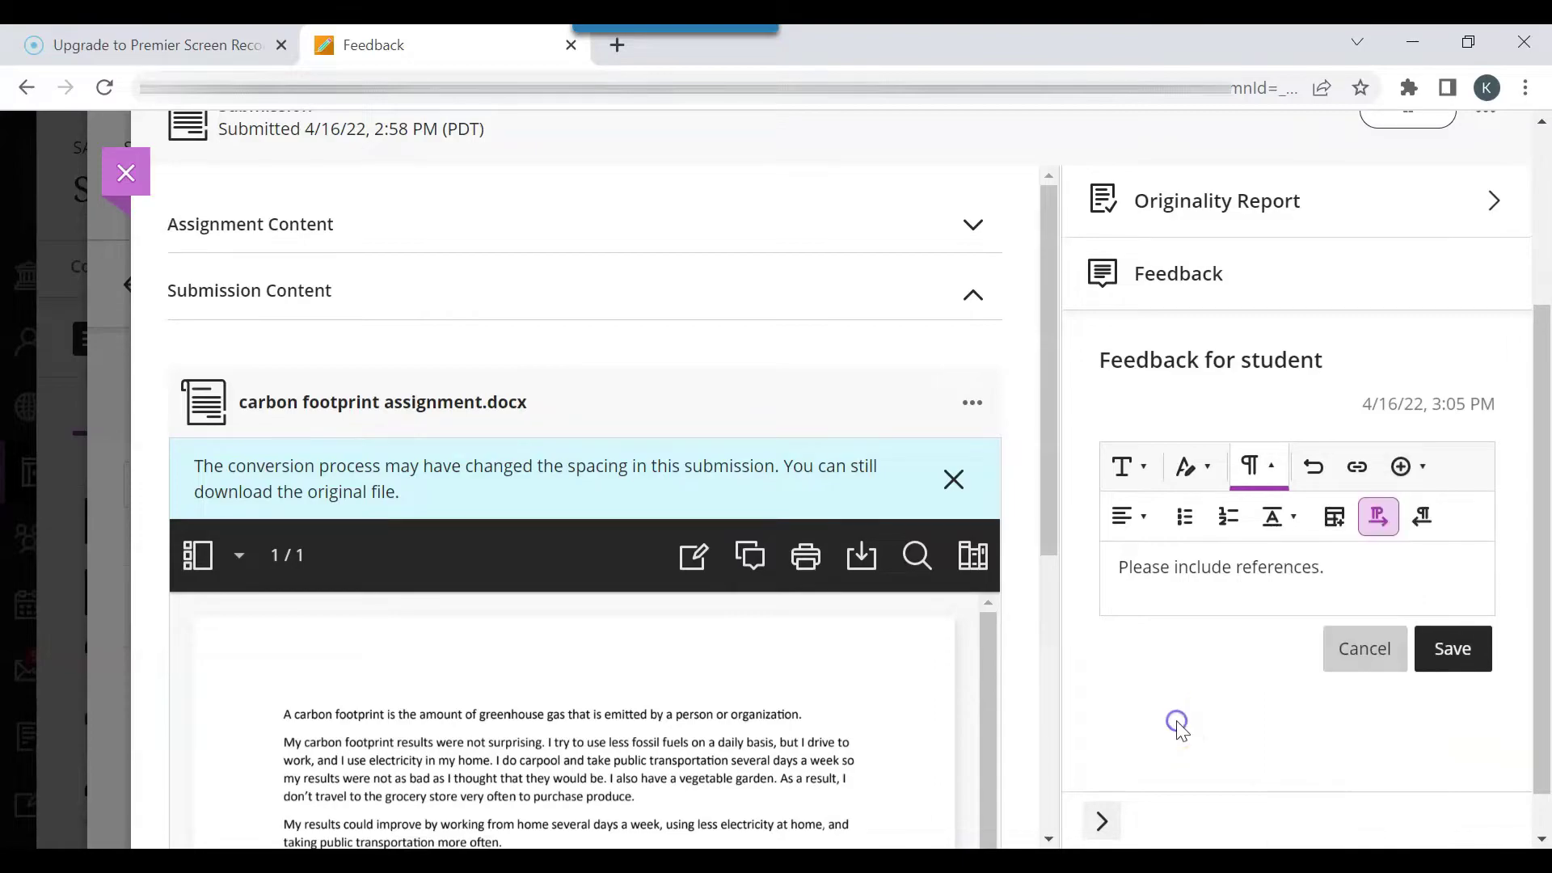
scroll(1544, 598, "up", 1)
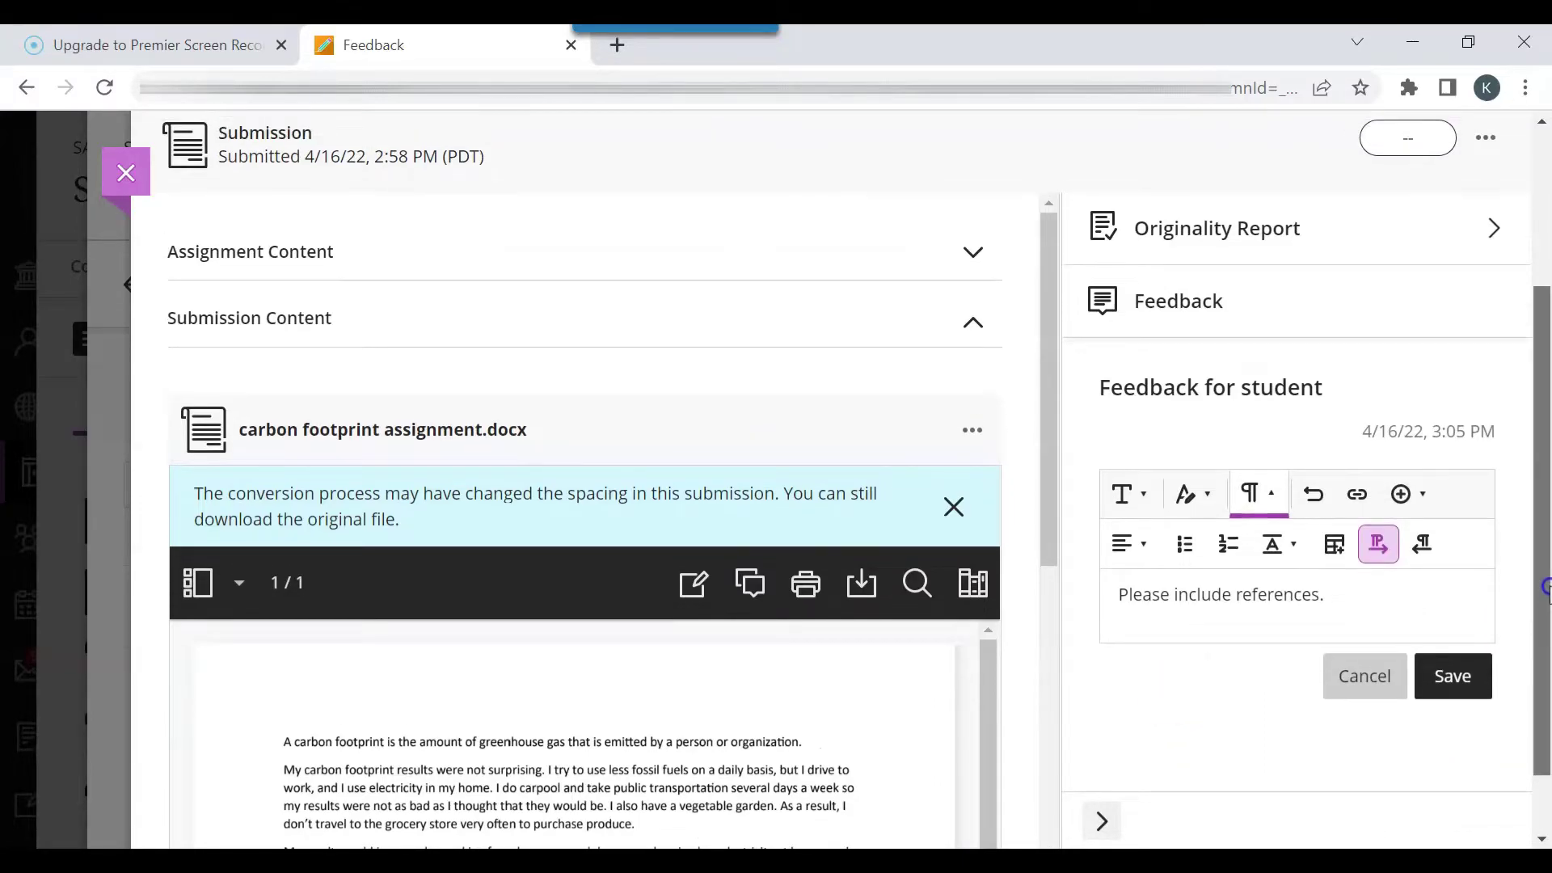
Save 'Please include references.' as the student's feedback, now dated 4/16/22, 3:05 PM
scroll(1543, 598, "up", 2)
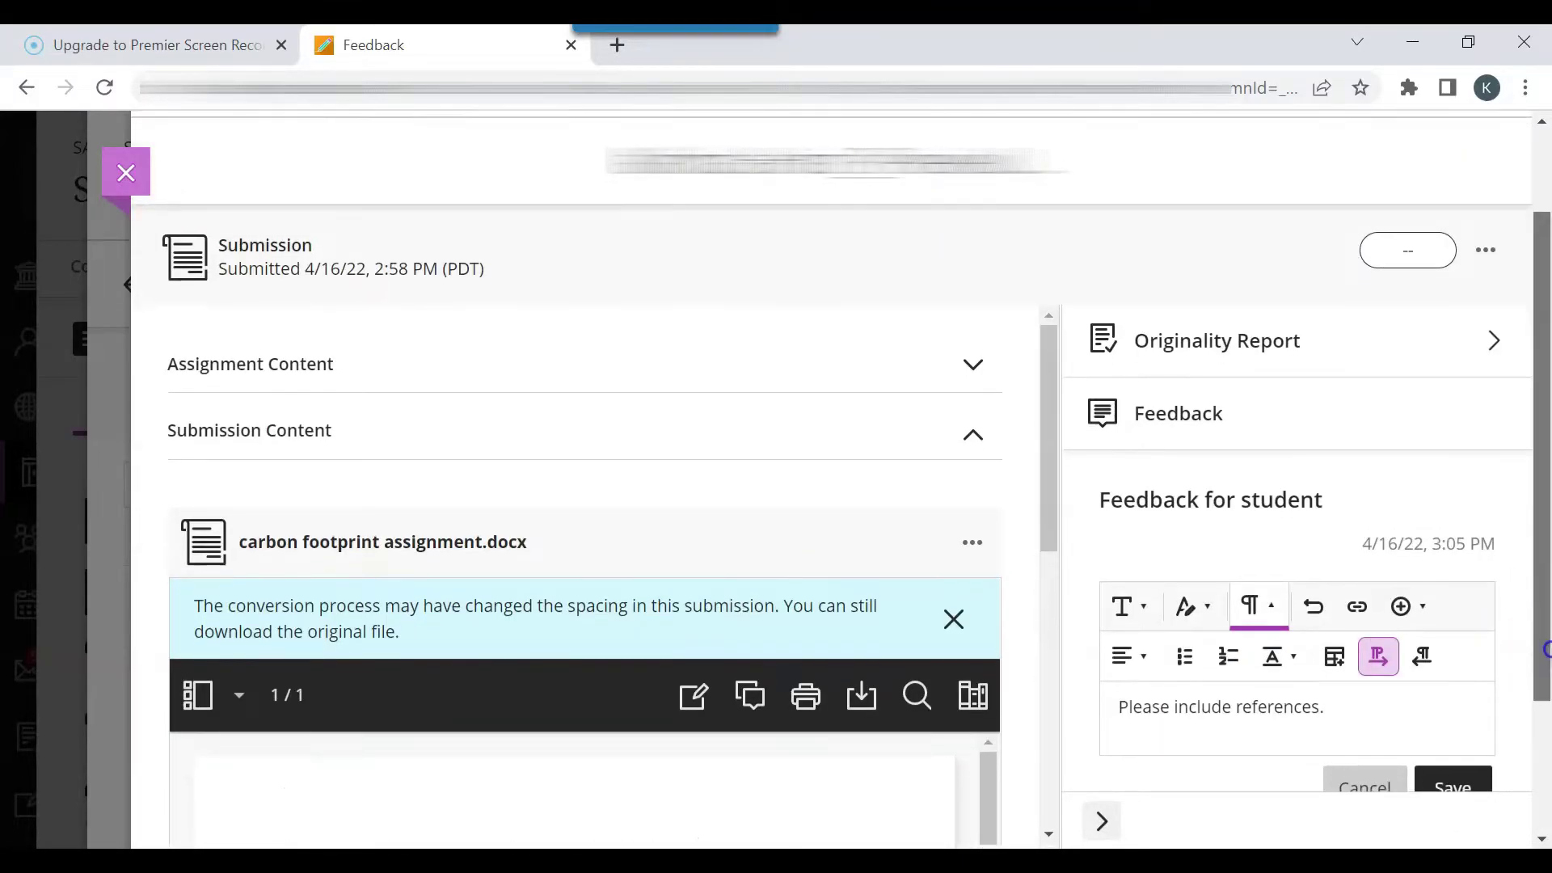
left_click_drag(1540, 642, 1542, 693)
left_click(1453, 742)
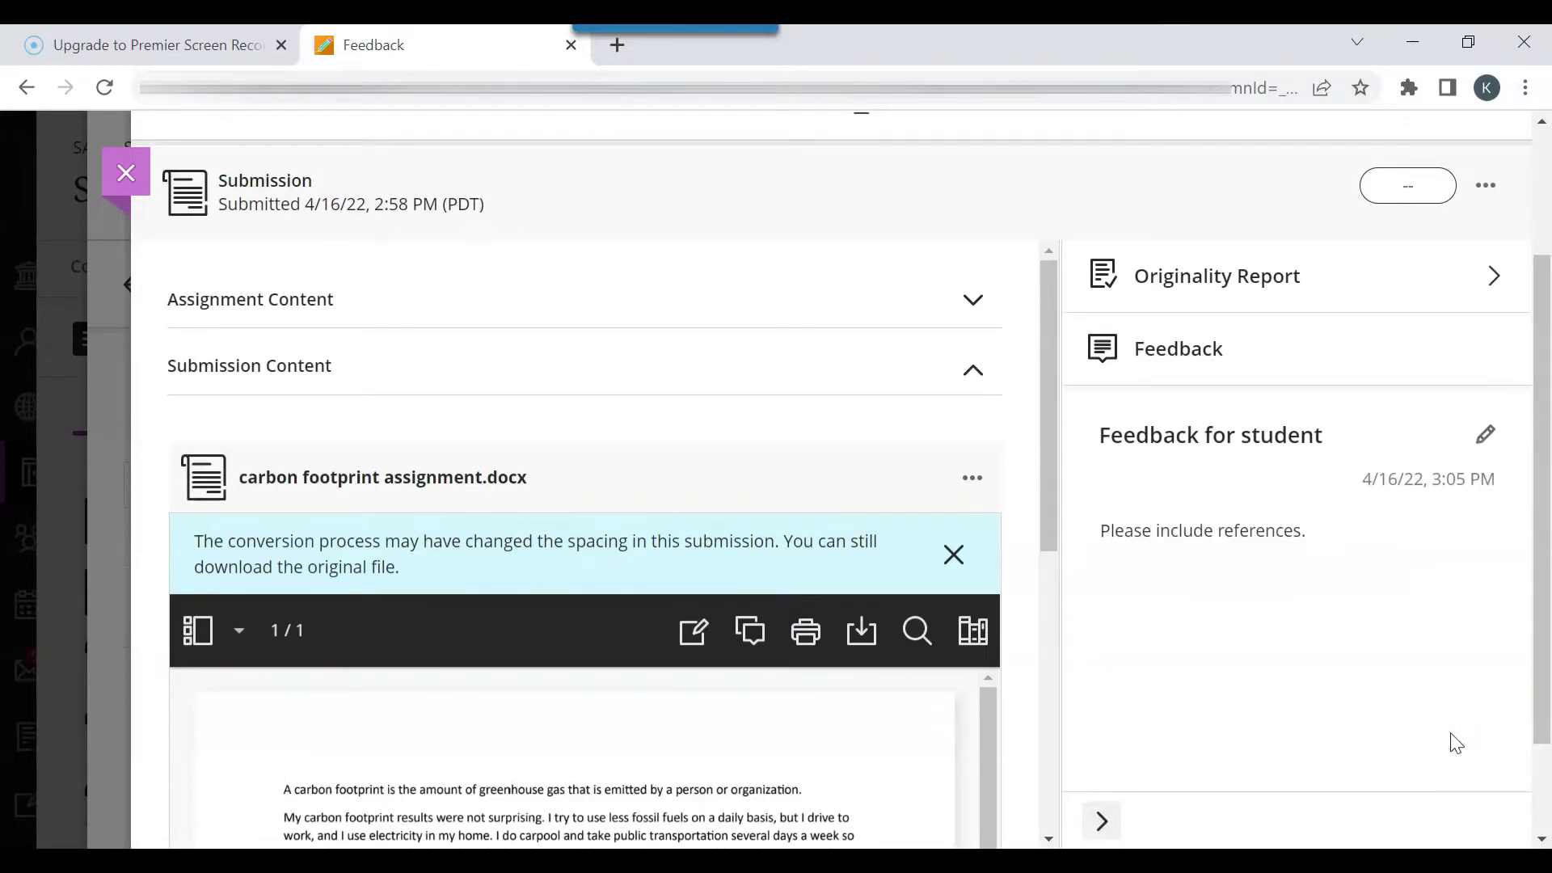
left_click_drag(1540, 686, 1546, 533)
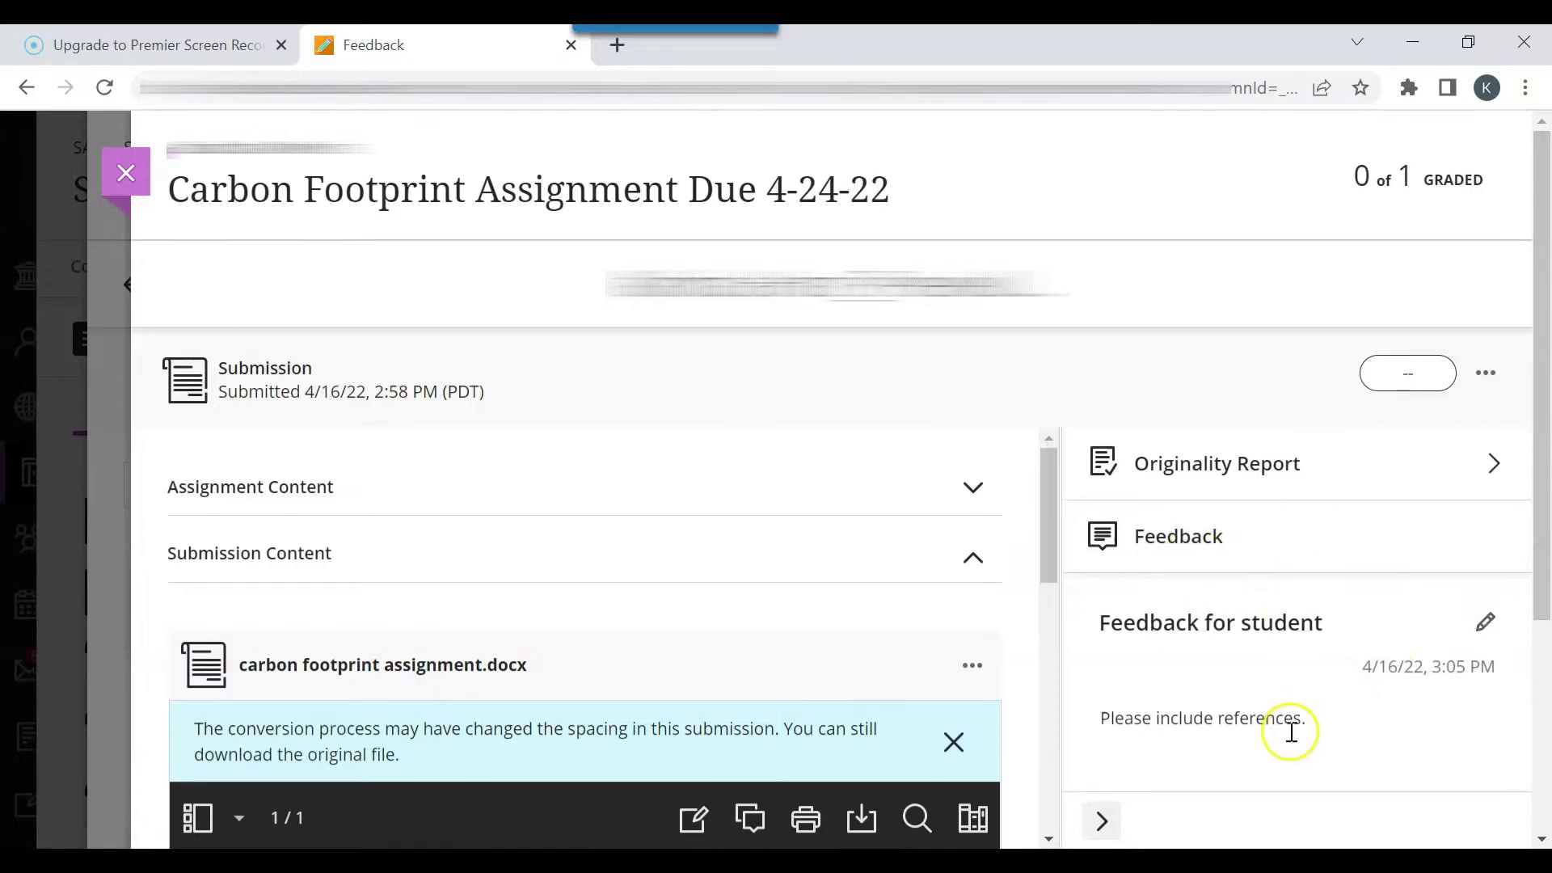
left_click_drag(1544, 588, 1544, 663)
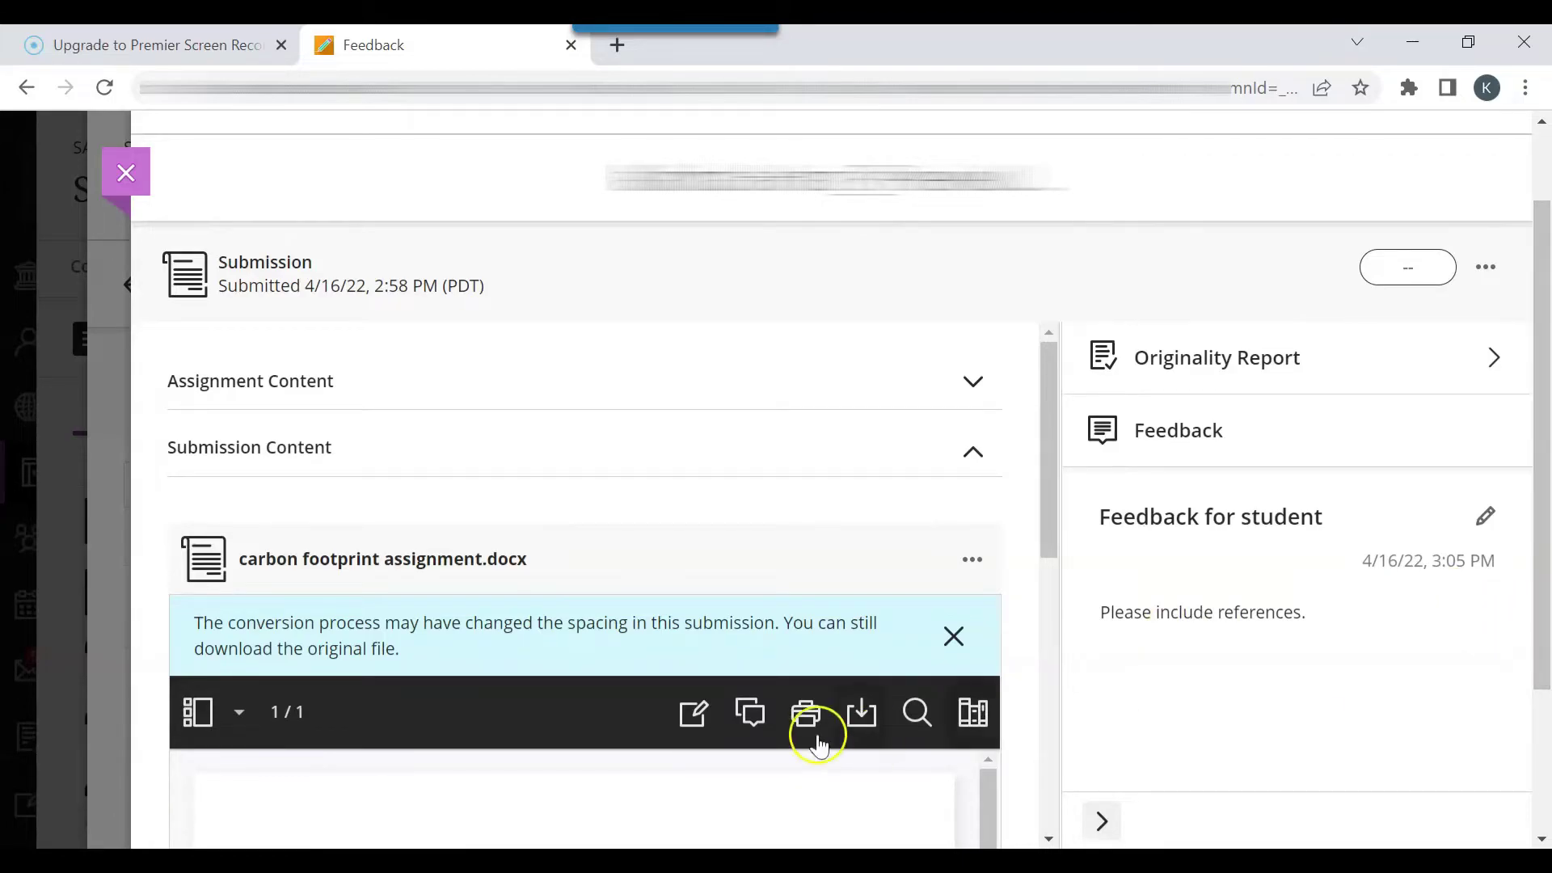
left_click_drag(1051, 541, 1043, 556)
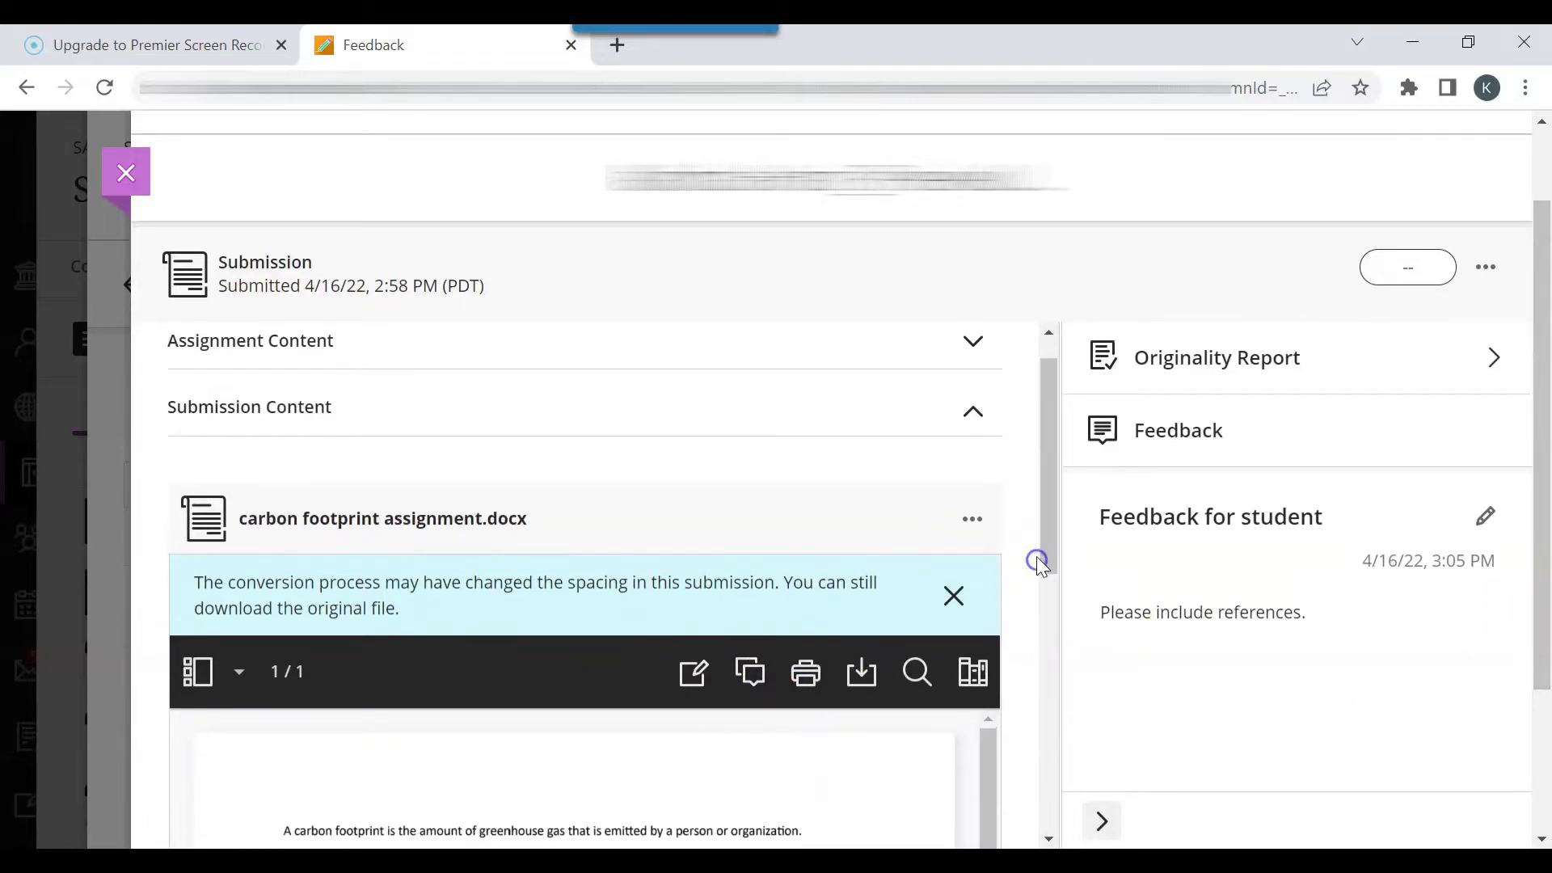
scroll(1540, 503, "up", 1)
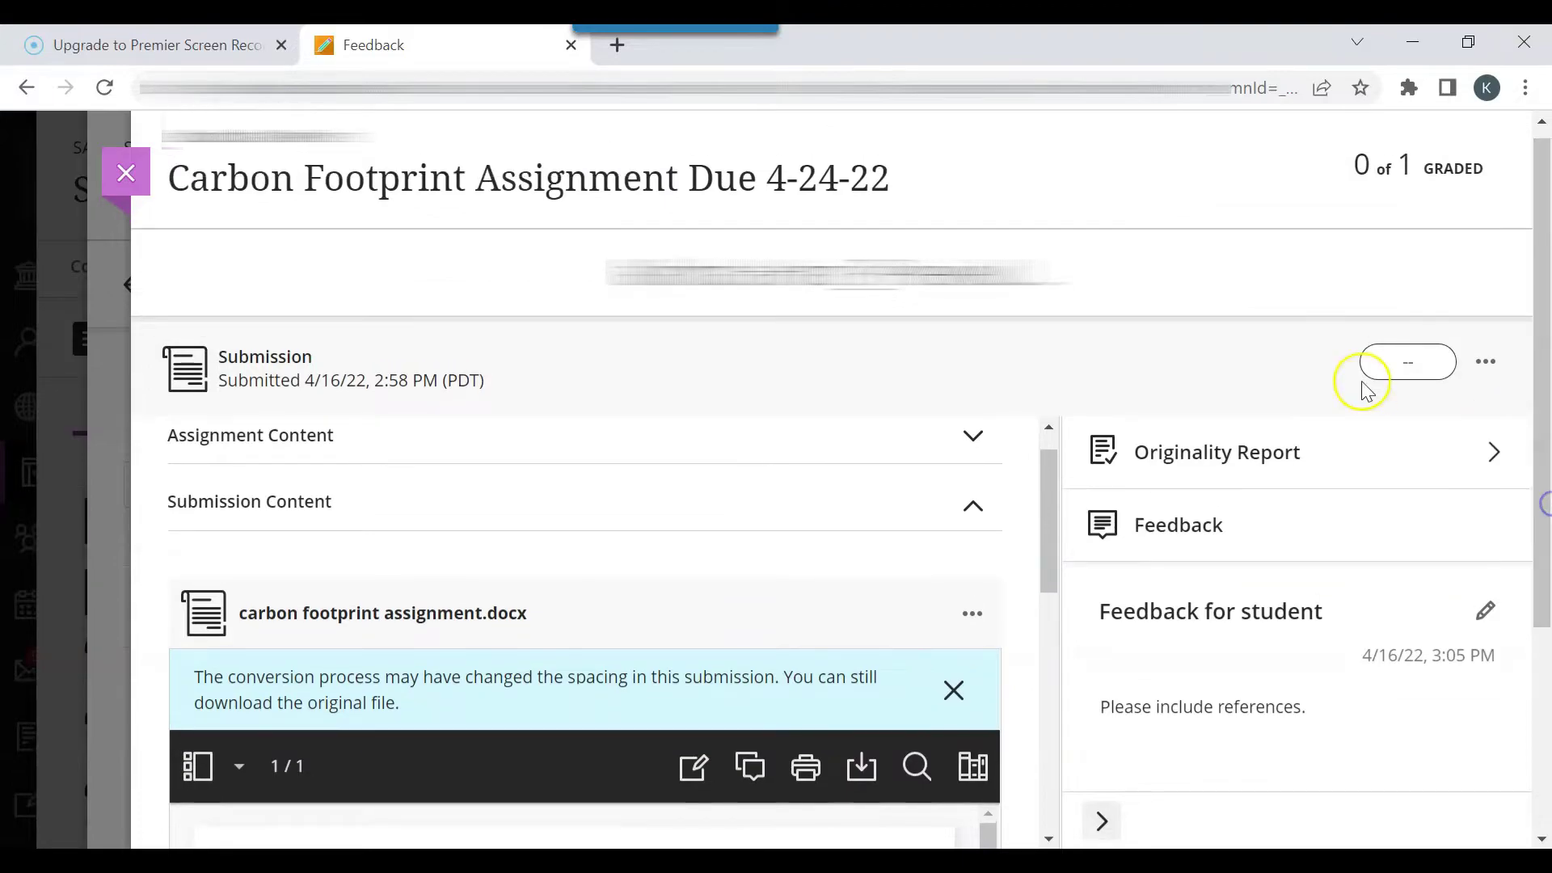
Enter a grade of 8 out of 10 for the submission and close the grading panel
left_click(1397, 356)
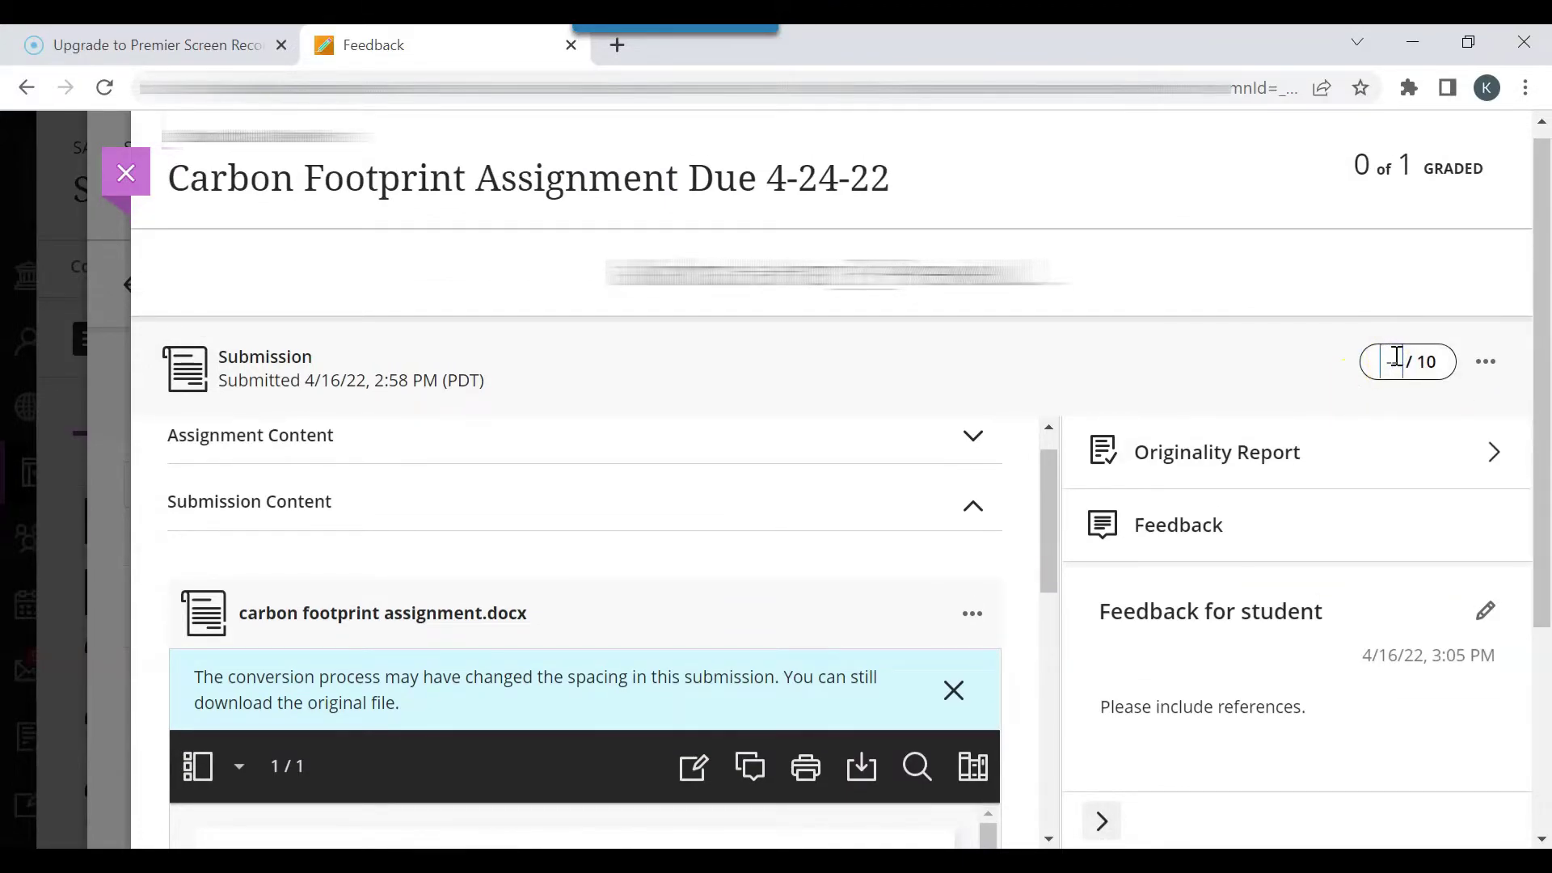
type("8")
left_click(1315, 372)
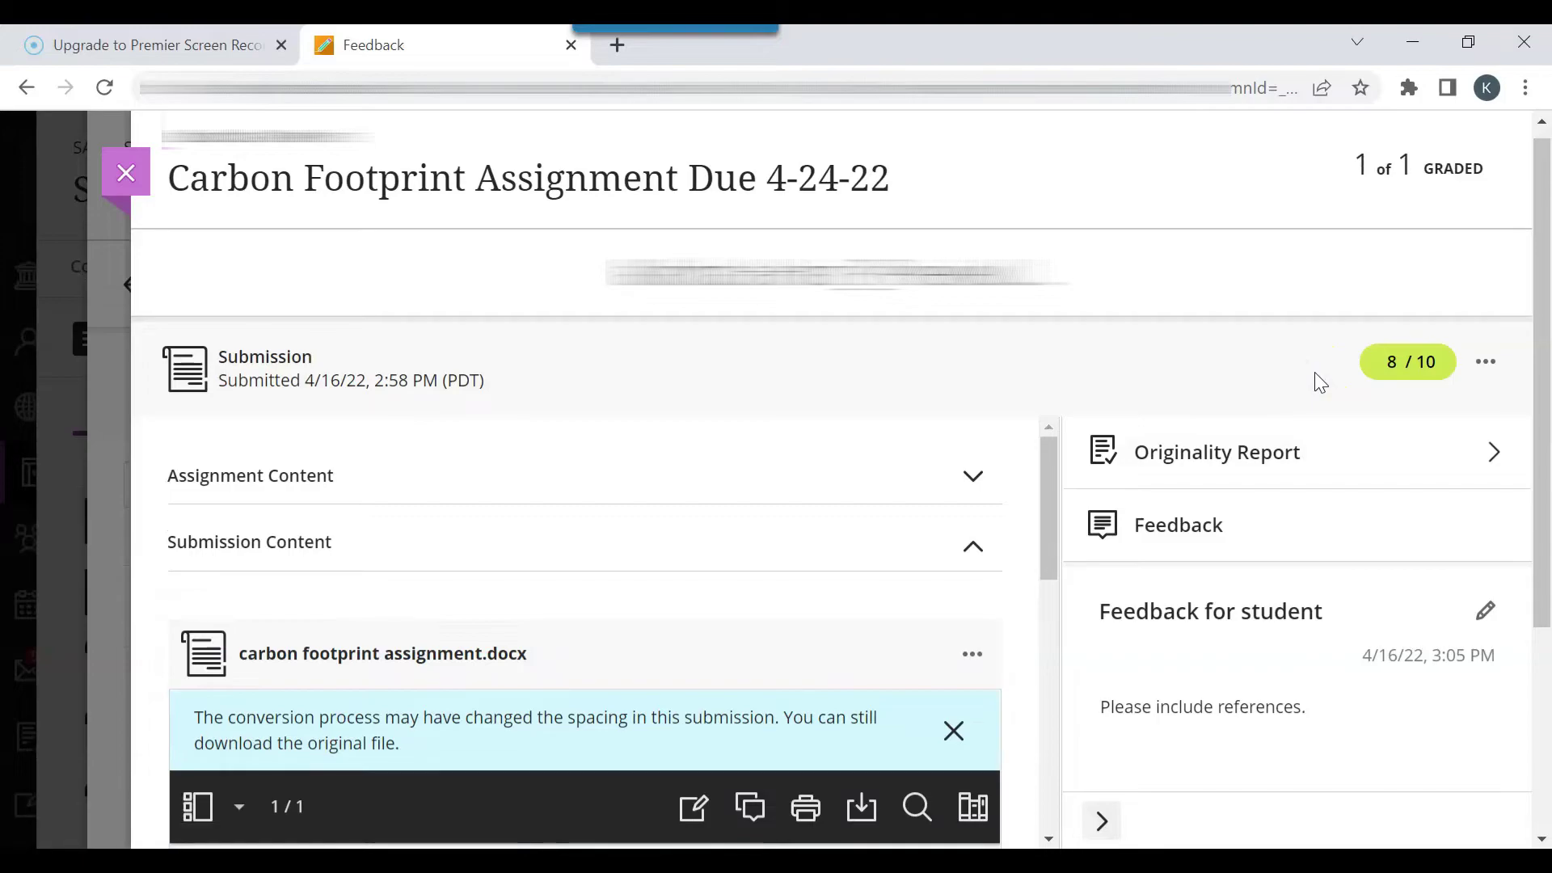
left_click(125, 187)
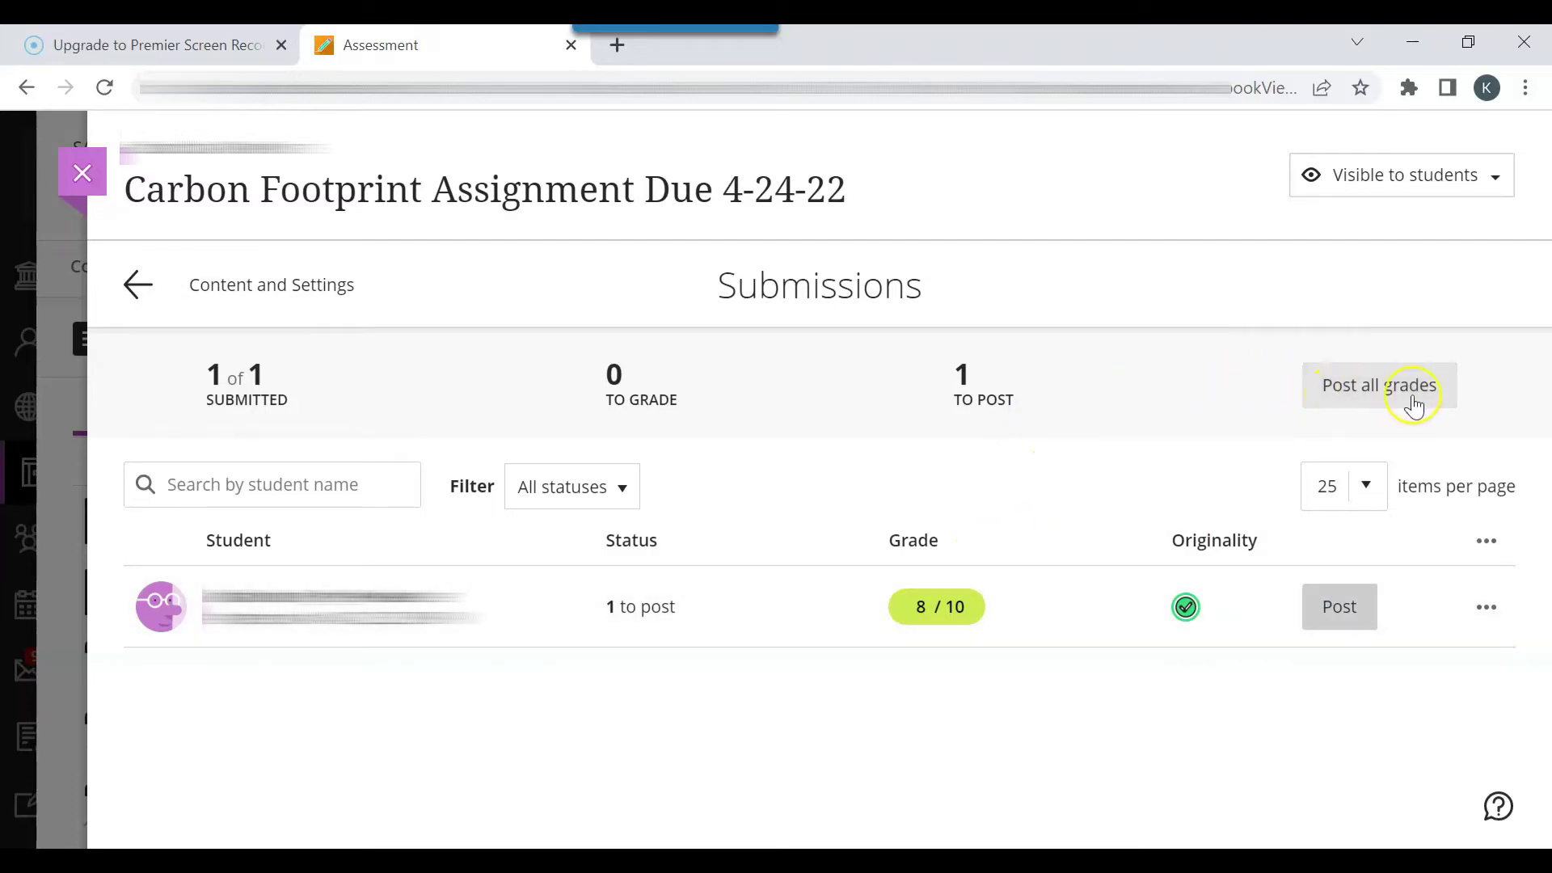
Start posting the student's 8 / 10 grade from the Submissions page
left_click(1338, 619)
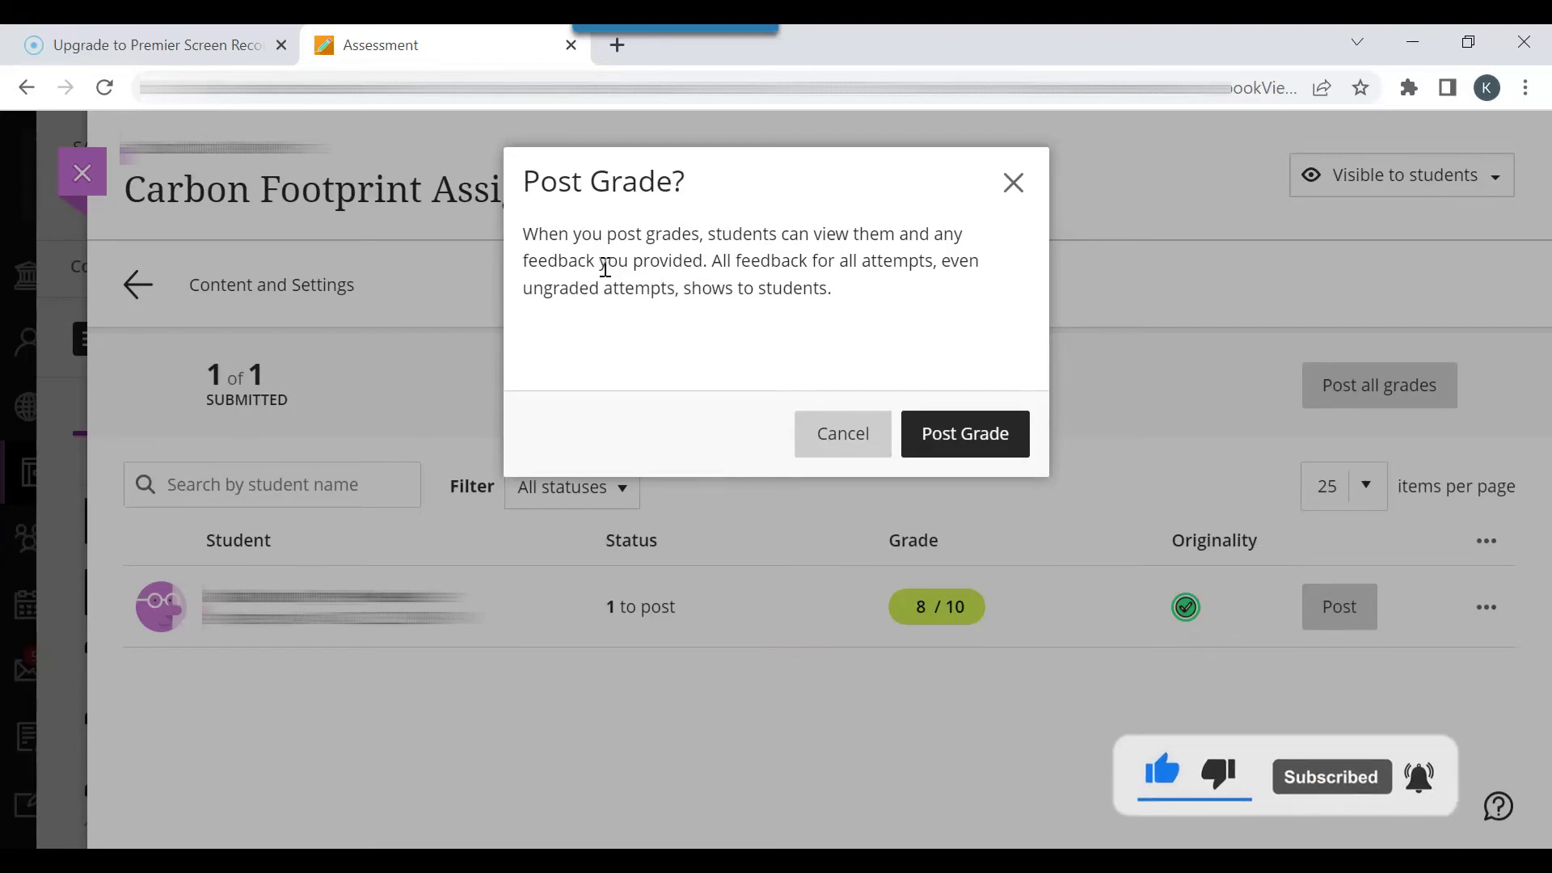
Confirm posting the 8 / 10 grade, leaving 0 to post, and return to the Gradebook
left_click(942, 440)
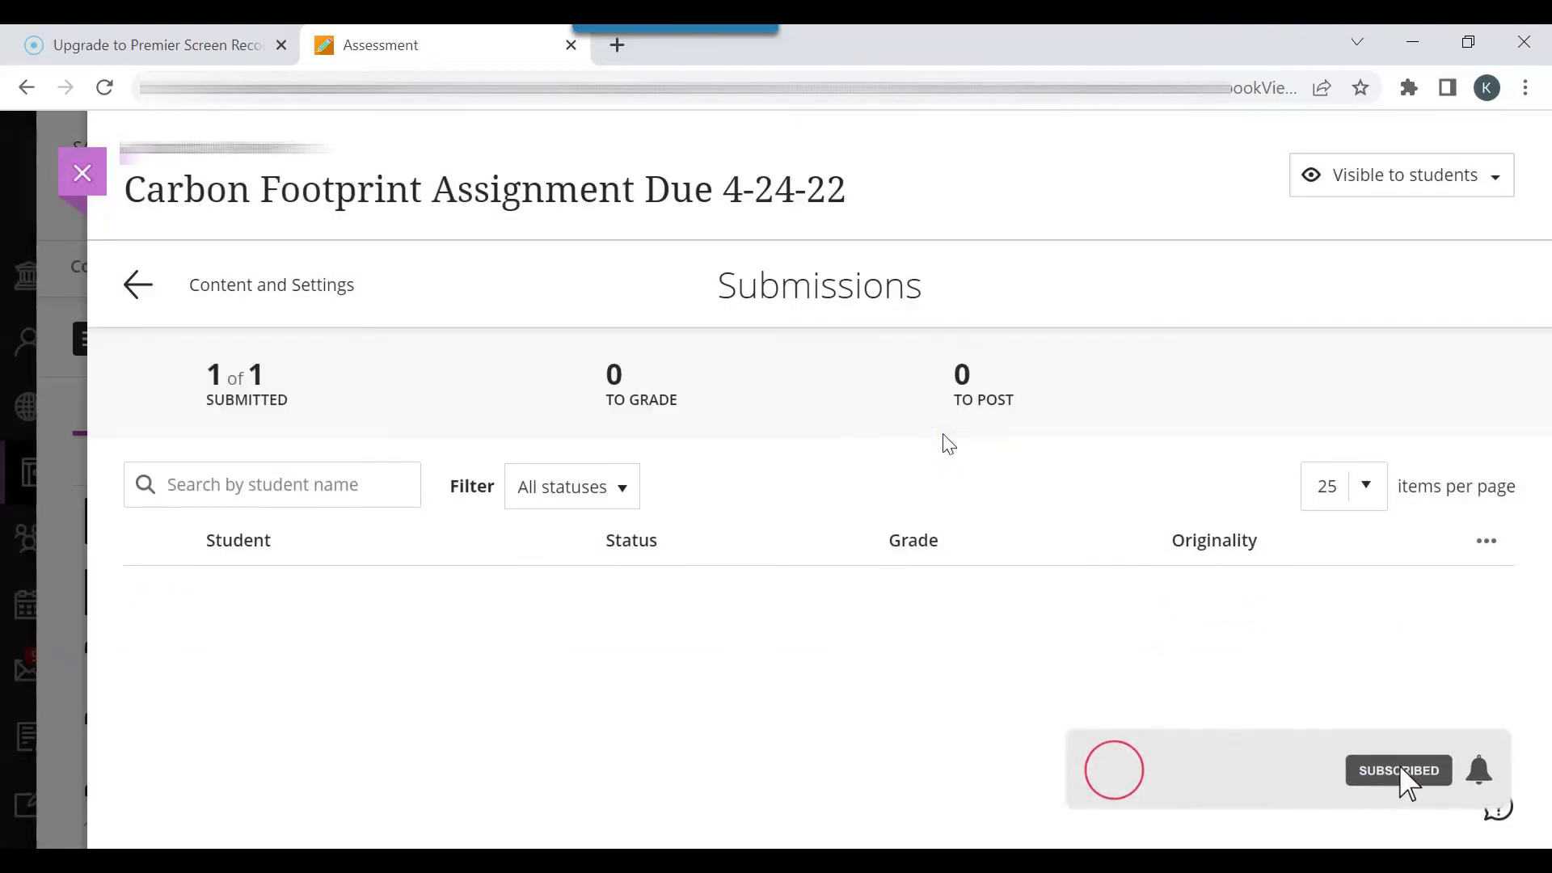
left_click(84, 173)
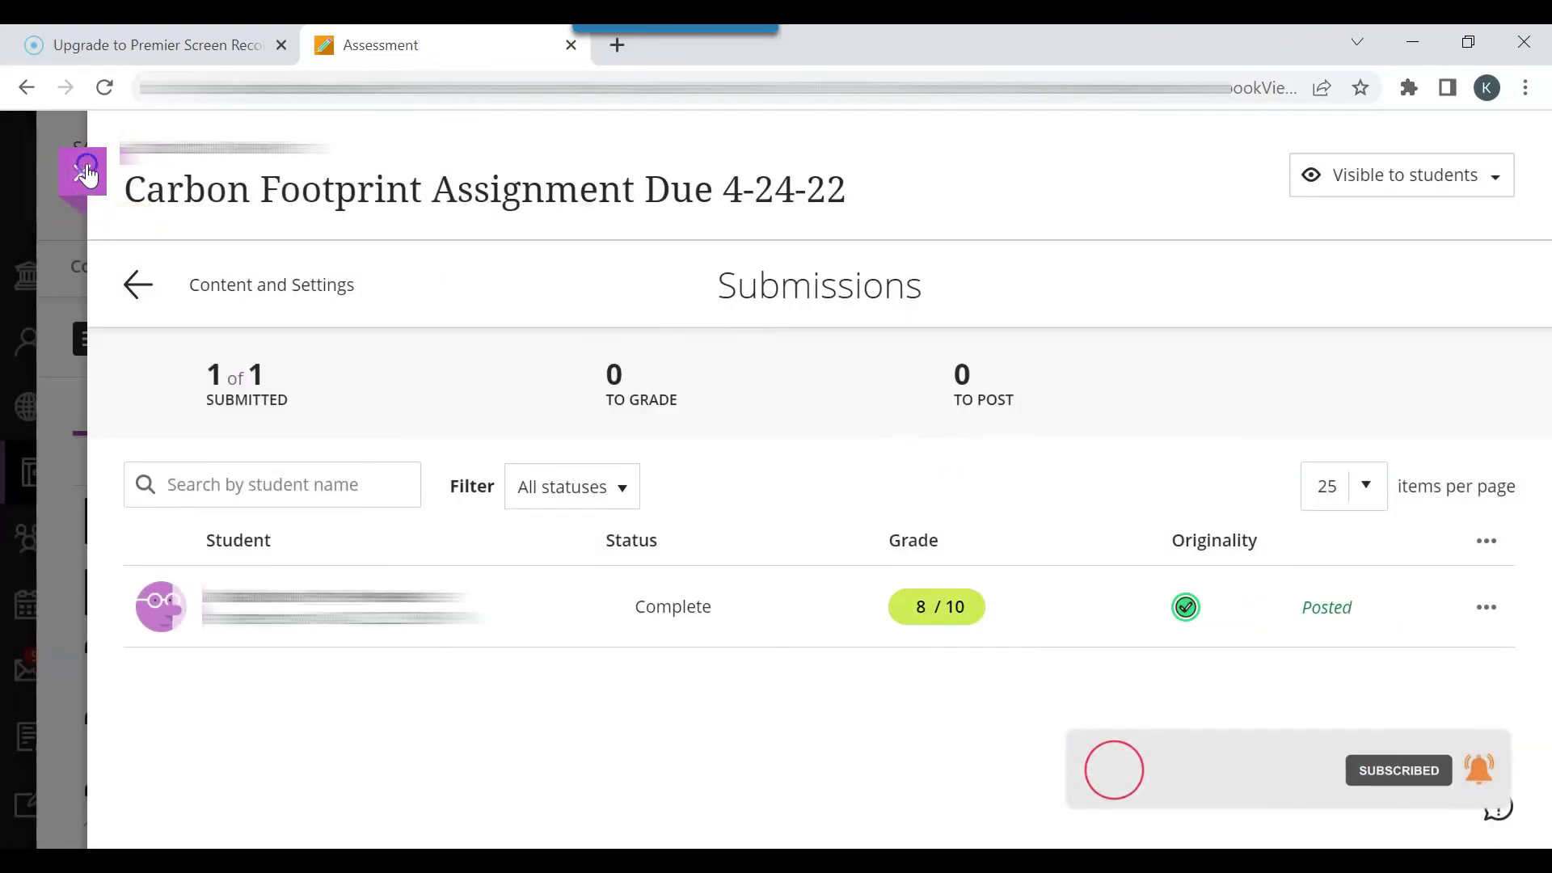